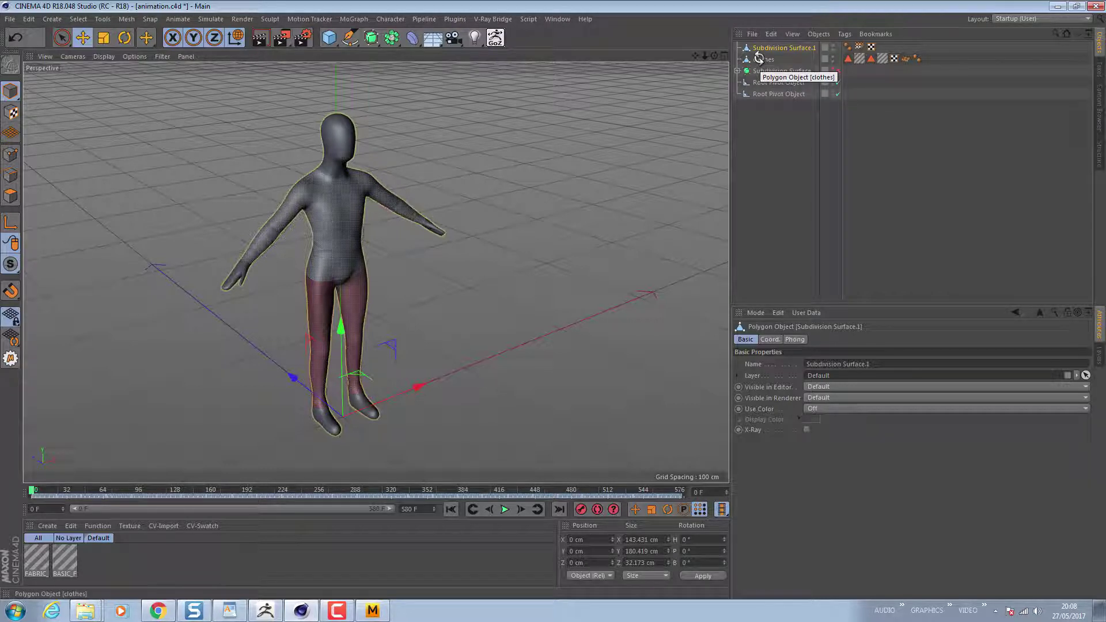
Switch to Chrome and highlight the 0.0333 and 0.041666 Time Step values in the Marvelous Designer forum post about matching frame rates.
mouse_move(265, 611)
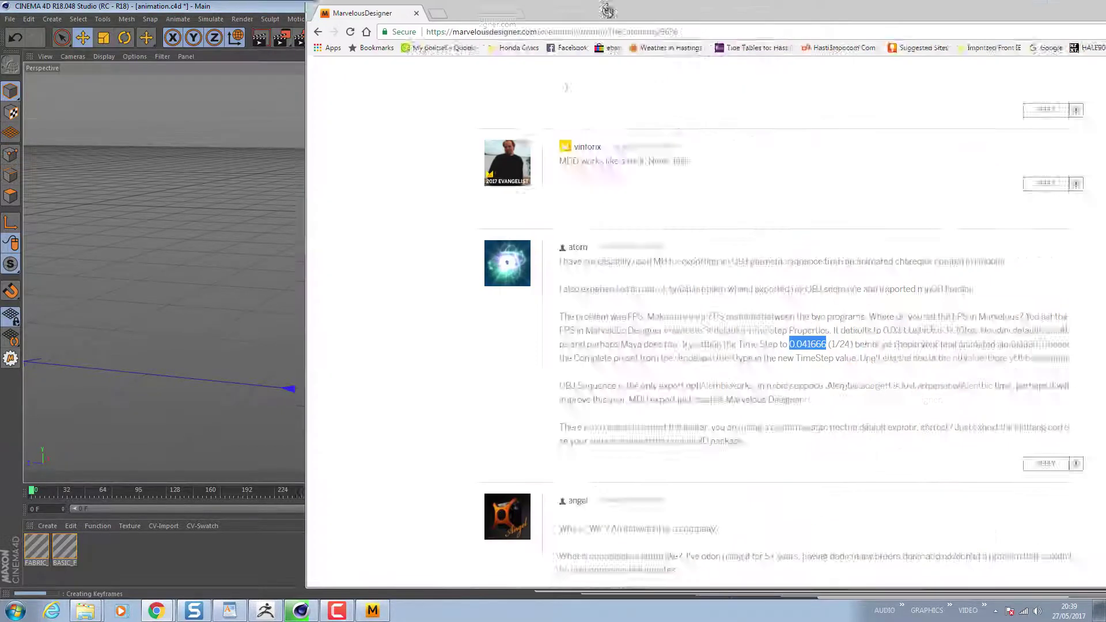
click(156, 610)
click(492, 344)
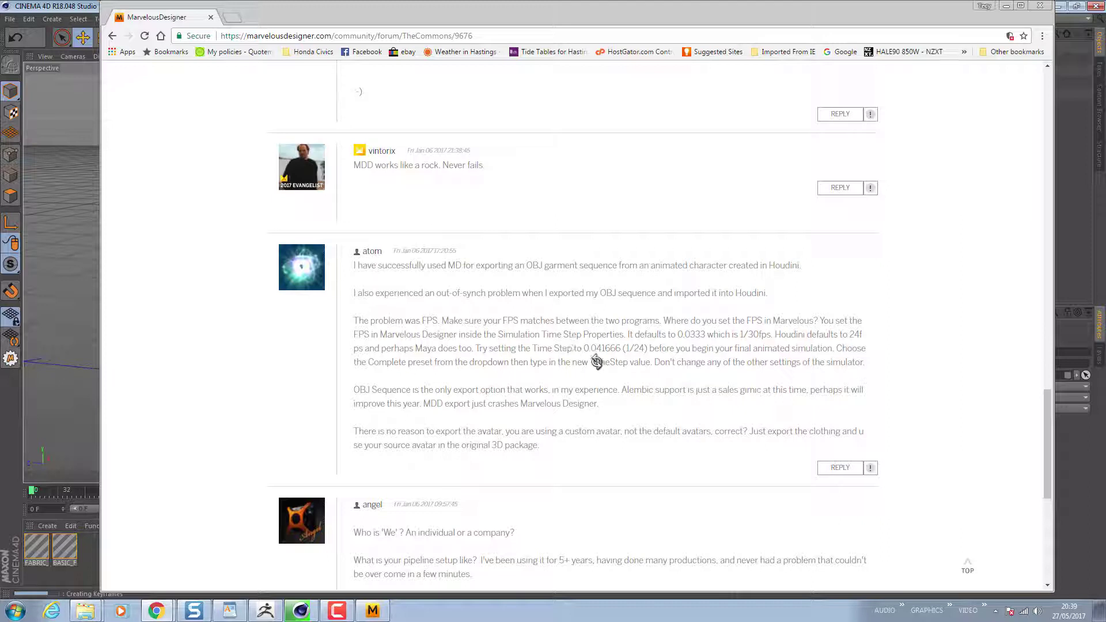
drag(675, 333, 706, 334)
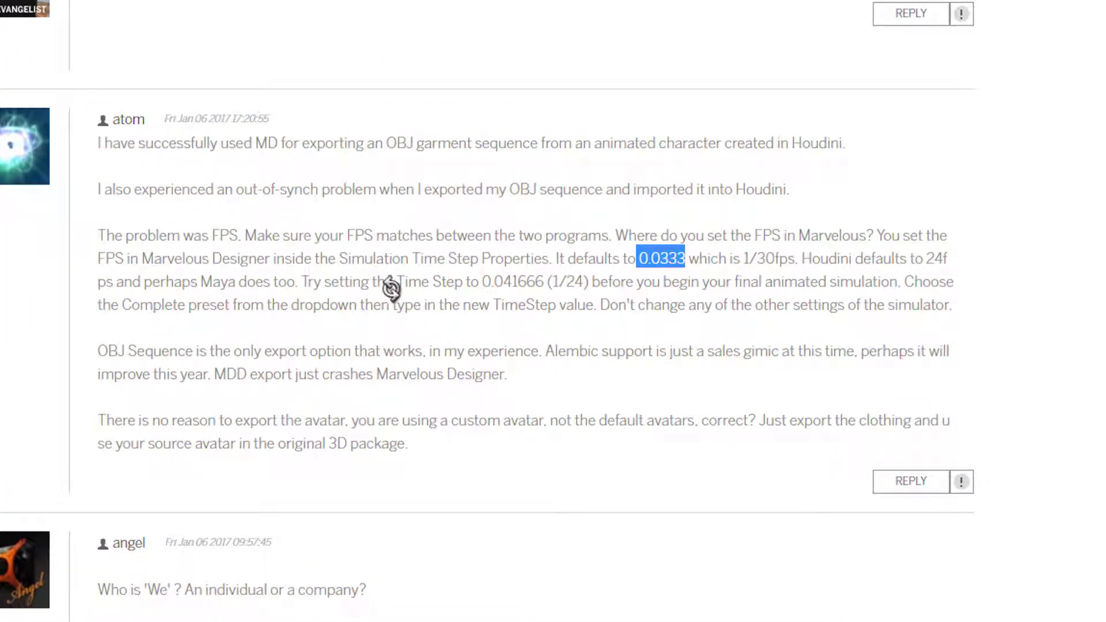
drag(483, 281, 543, 281)
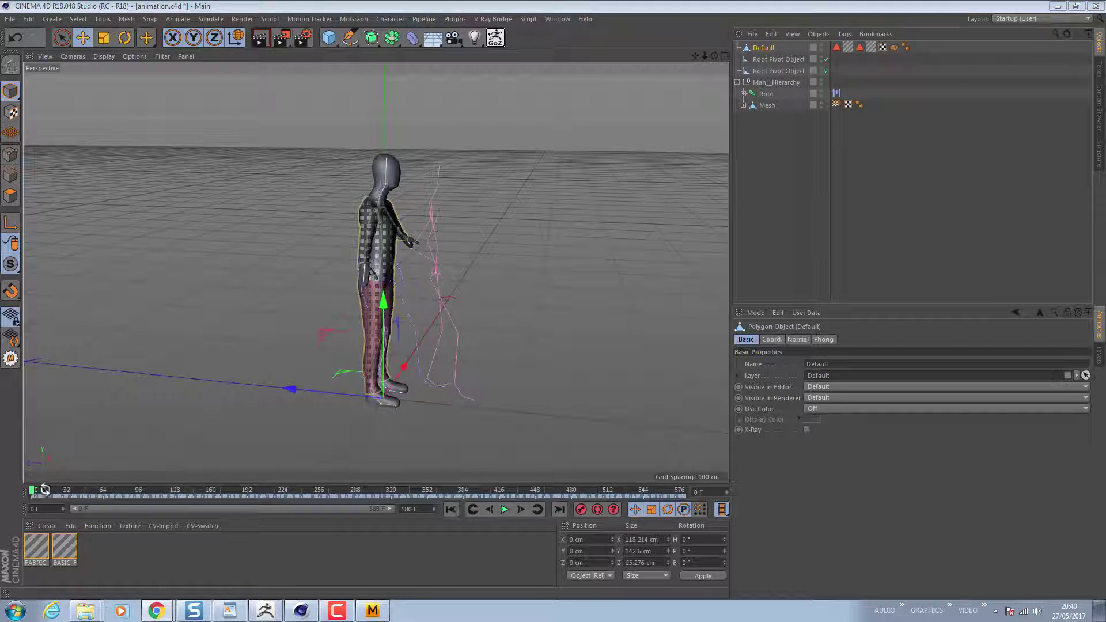
Scrub the clothed man's animation forward to frame 234 and back to frame 0 to compare clothes and body.
drag(33, 490, 295, 482)
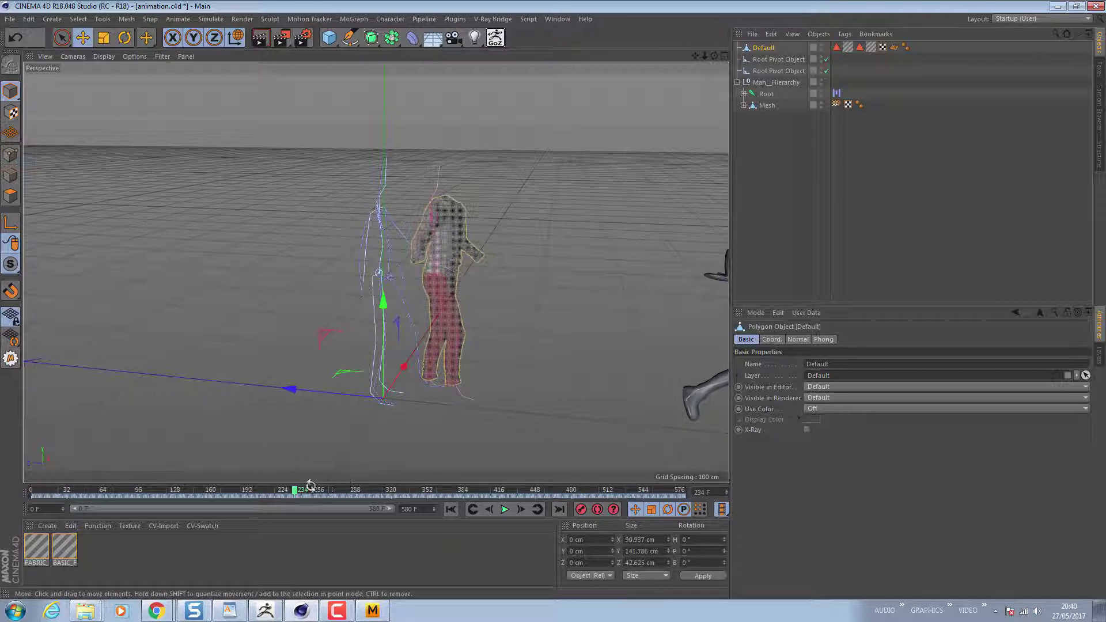
drag(294, 489, 3, 476)
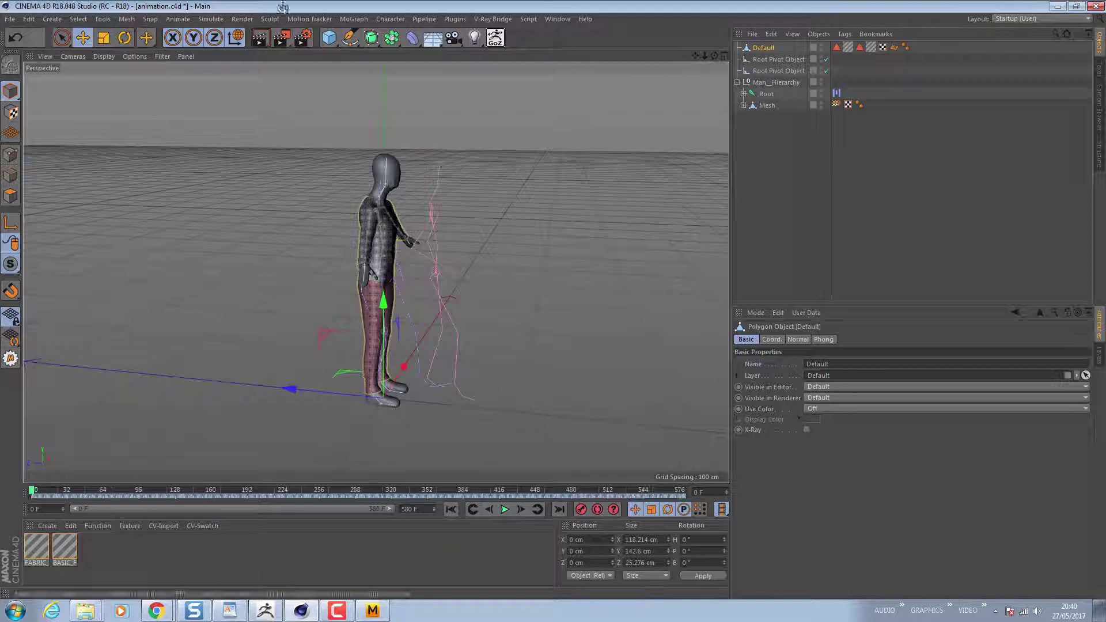
Open the project settings and inspect the project's FPS value.
click(28, 19)
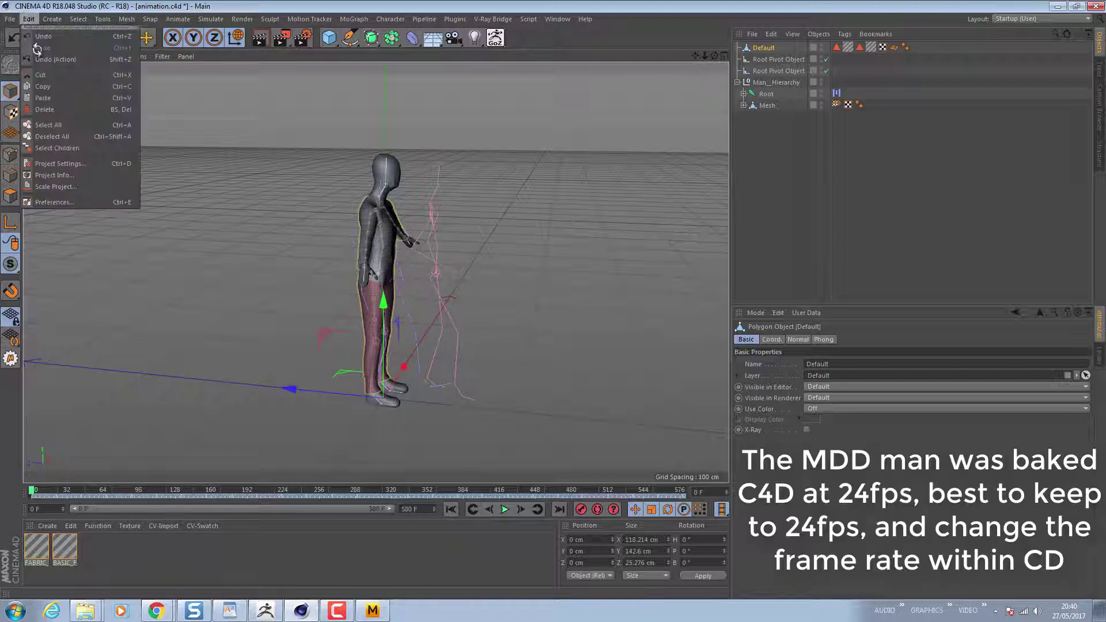
click(68, 163)
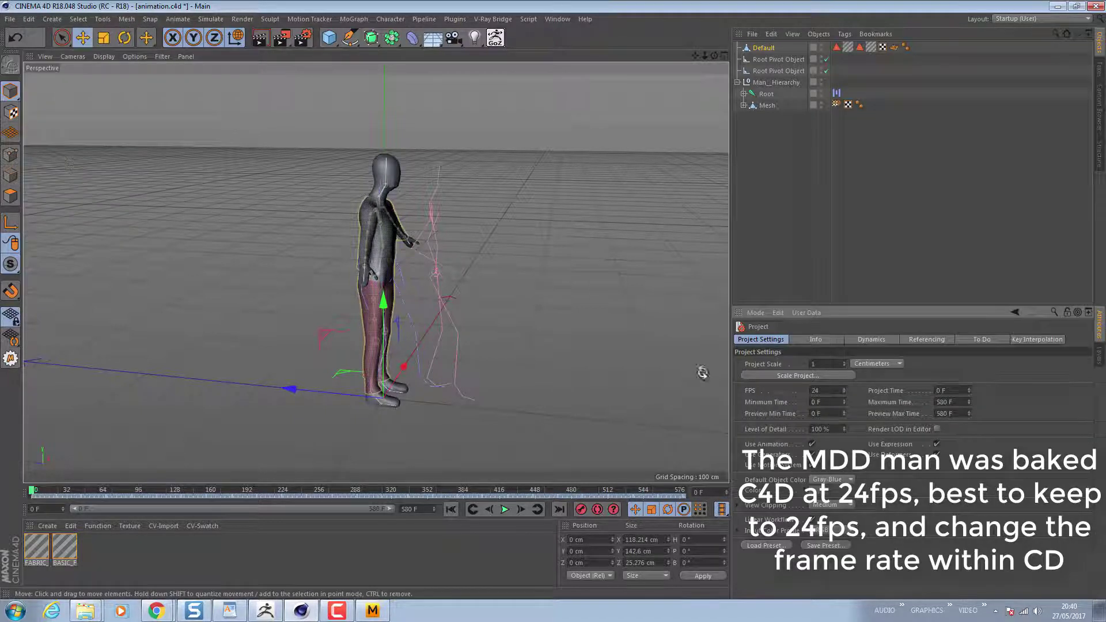
double_click(827, 392)
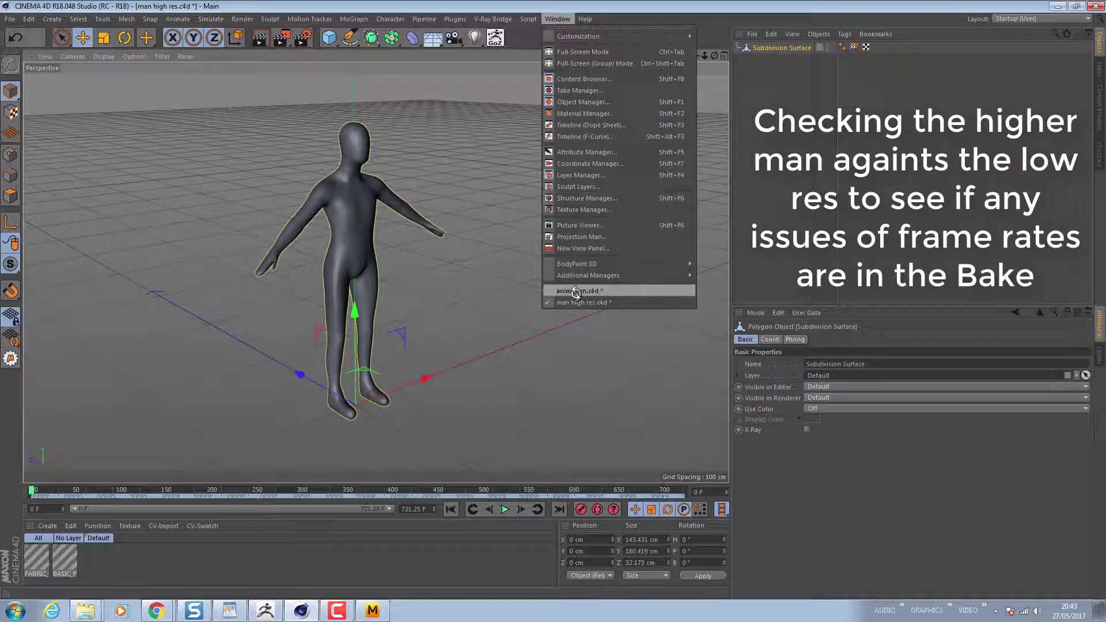
Switch to the animation.c4d document, play and scrub the high-res man against the low-res one, and return to the start.
click(570, 292)
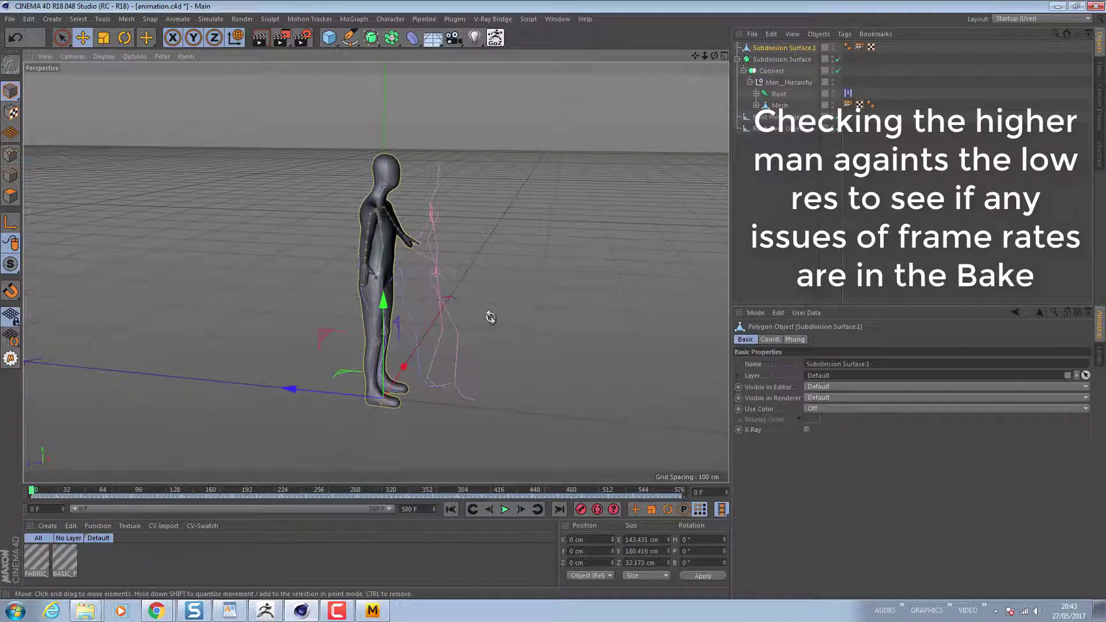
click(506, 508)
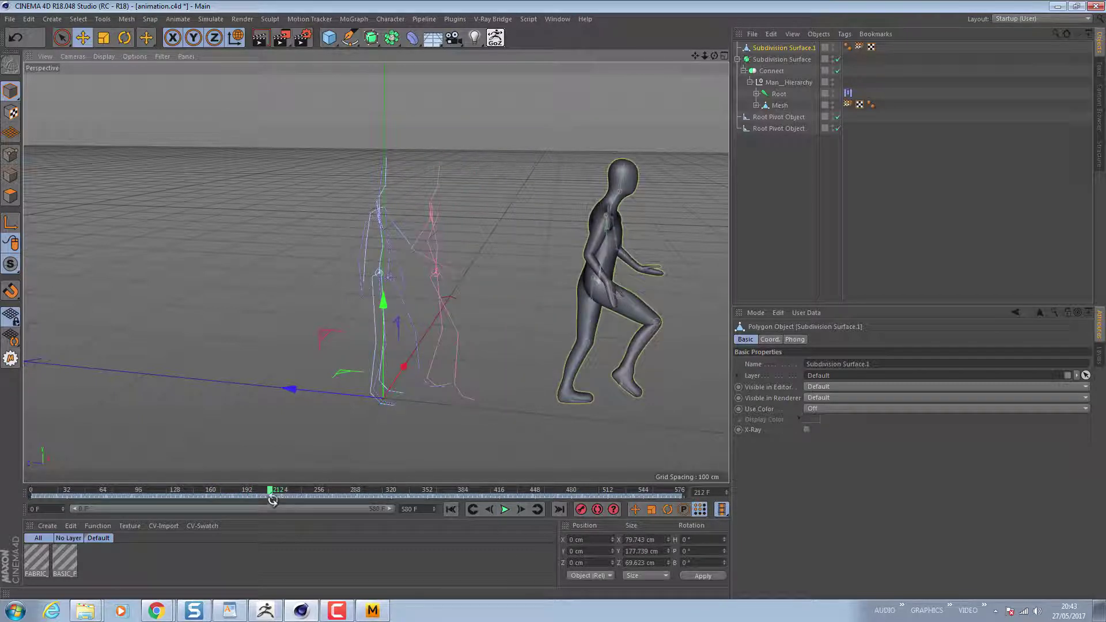
click(270, 488)
mouse_move(271, 488)
mouse_down()
mouse_move(184, 489)
mouse_move(322, 489)
mouse_move(257, 488)
mouse_up()
click(504, 509)
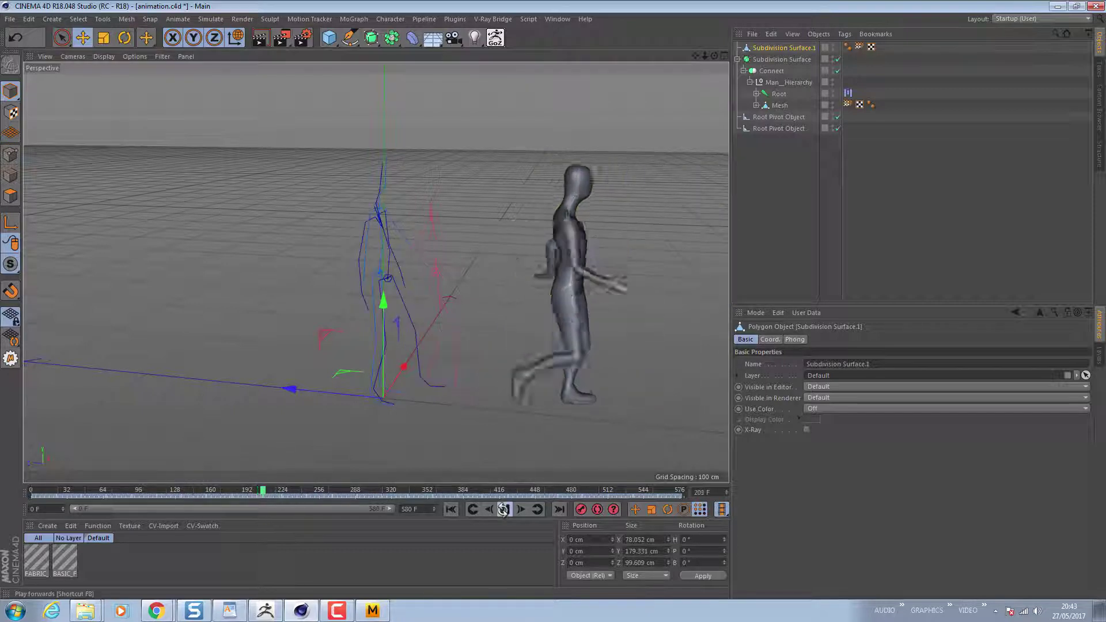
drag(282, 488, 11, 497)
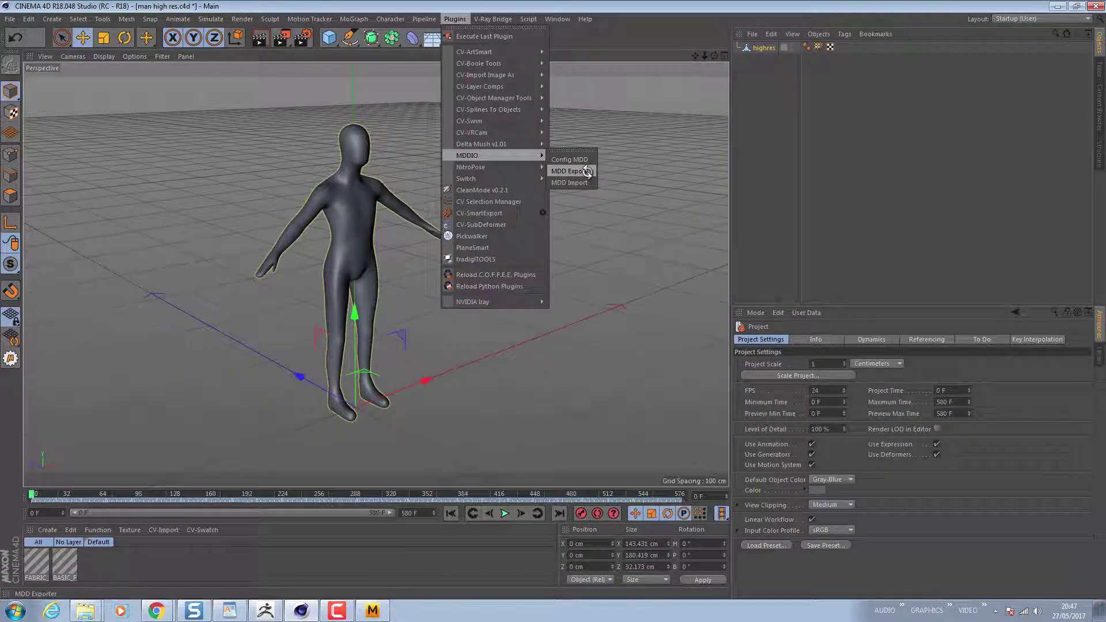
Start an MDD export of the highres man and rename the existing Man-Highres.mdd in the 05 MD folder as Man-Highres24fps.mdd.
click(587, 171)
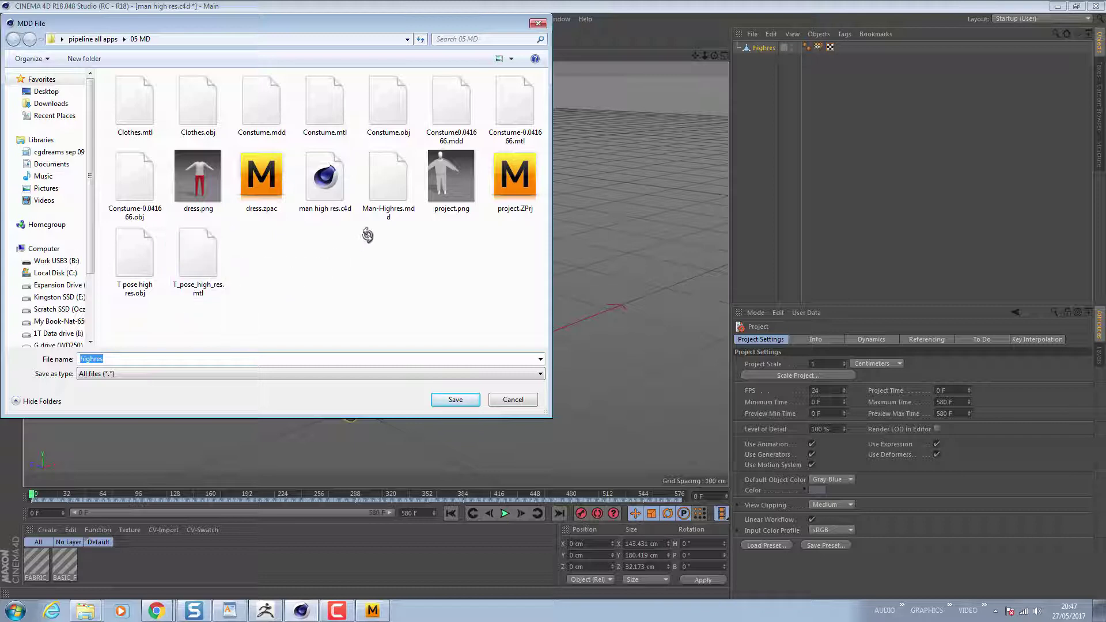
click(395, 185)
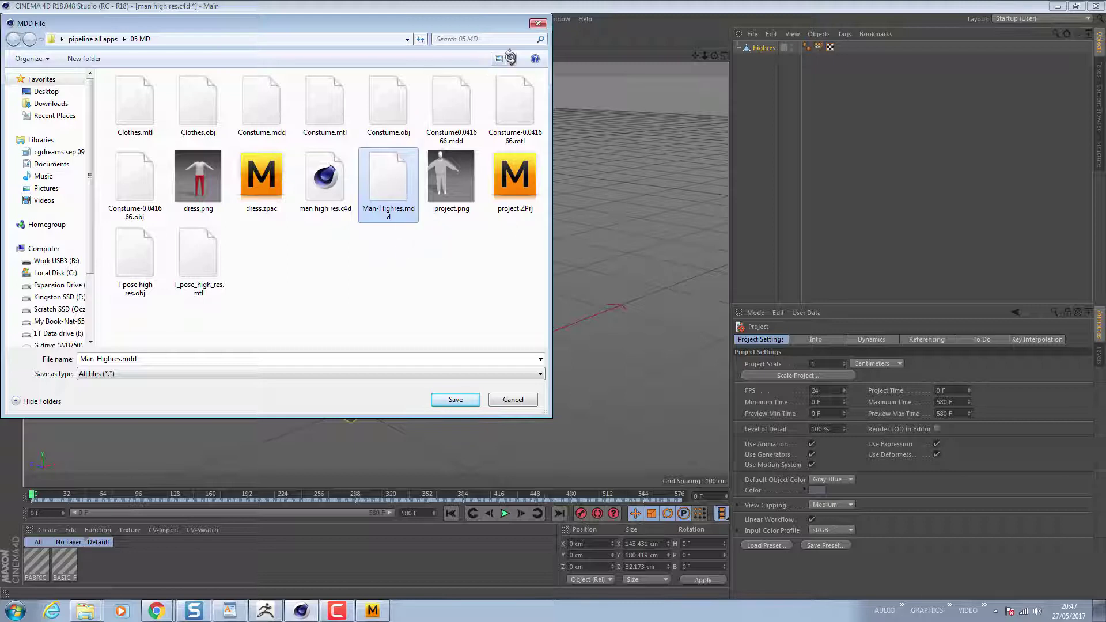
click(99, 608)
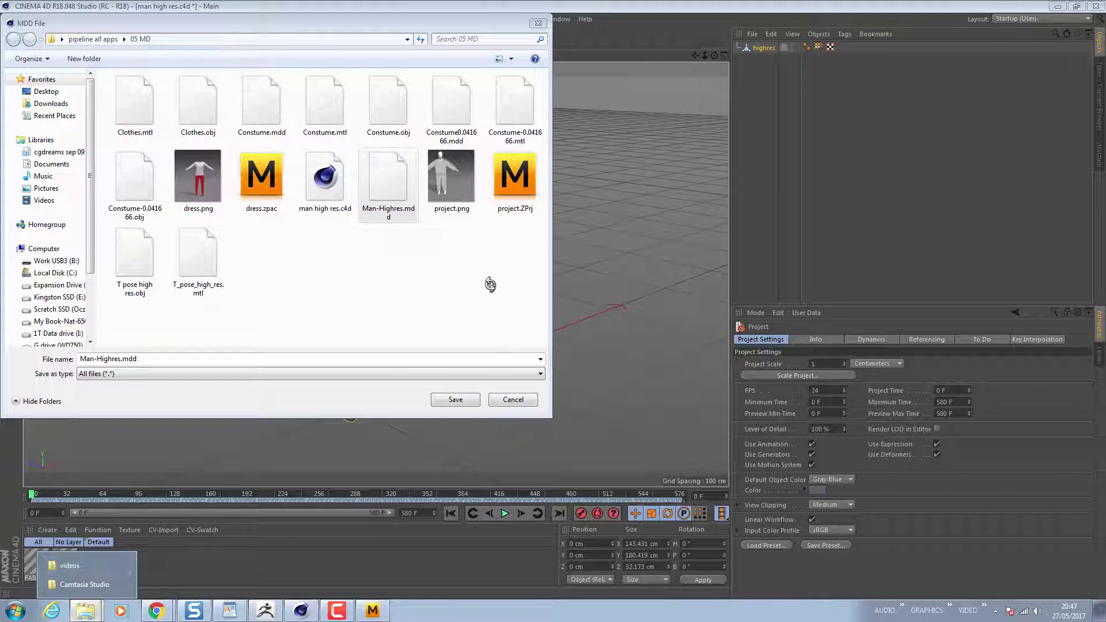
click(506, 309)
click(452, 178)
click(396, 187)
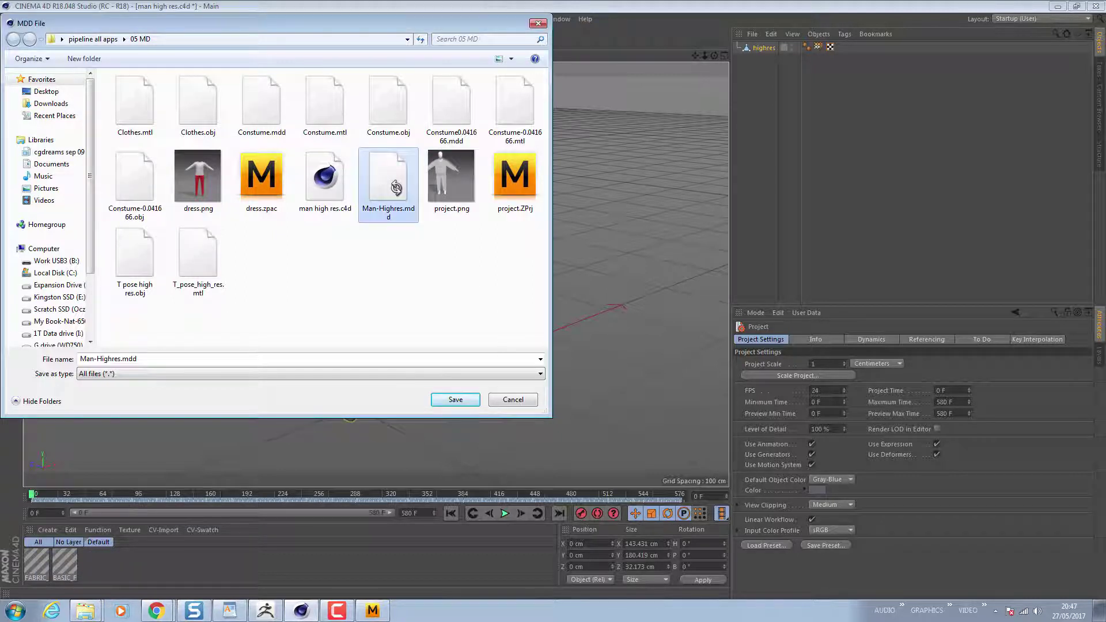
click(401, 211)
click(401, 209)
text(24f)
text(ps)
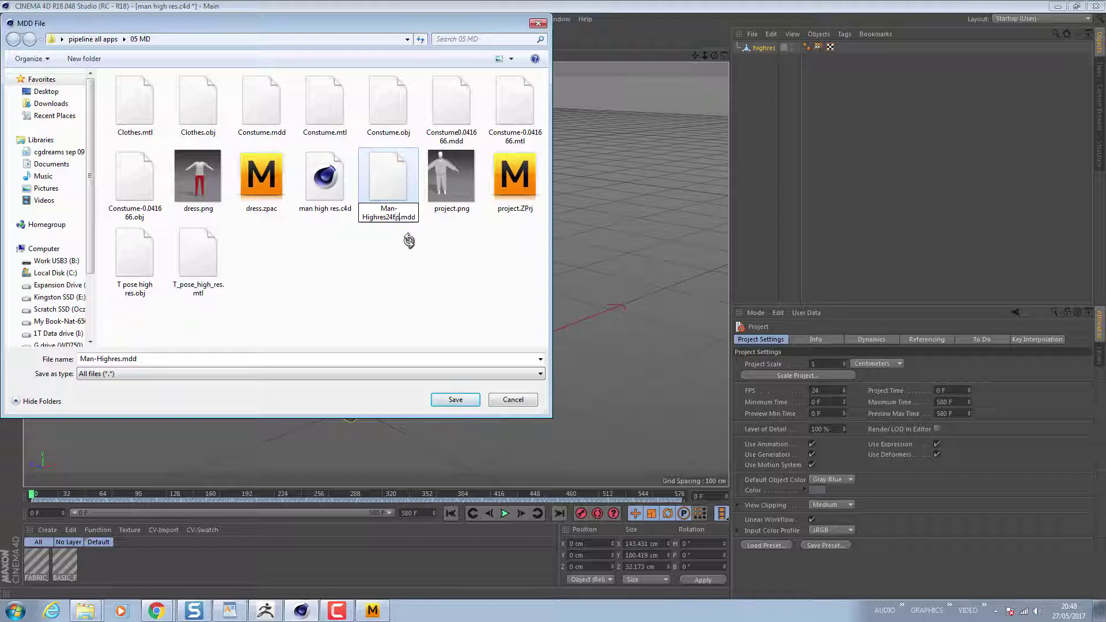
Export the highres man's animation as Man-Highres24fps.mdd, replacing the existing file.
click(377, 190)
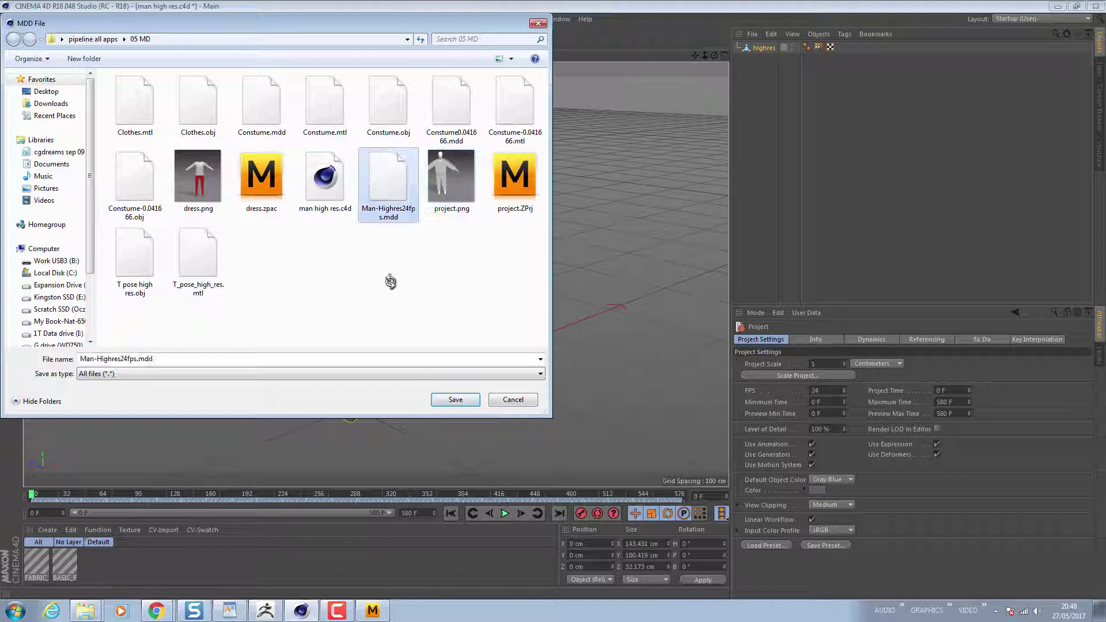
click(454, 399)
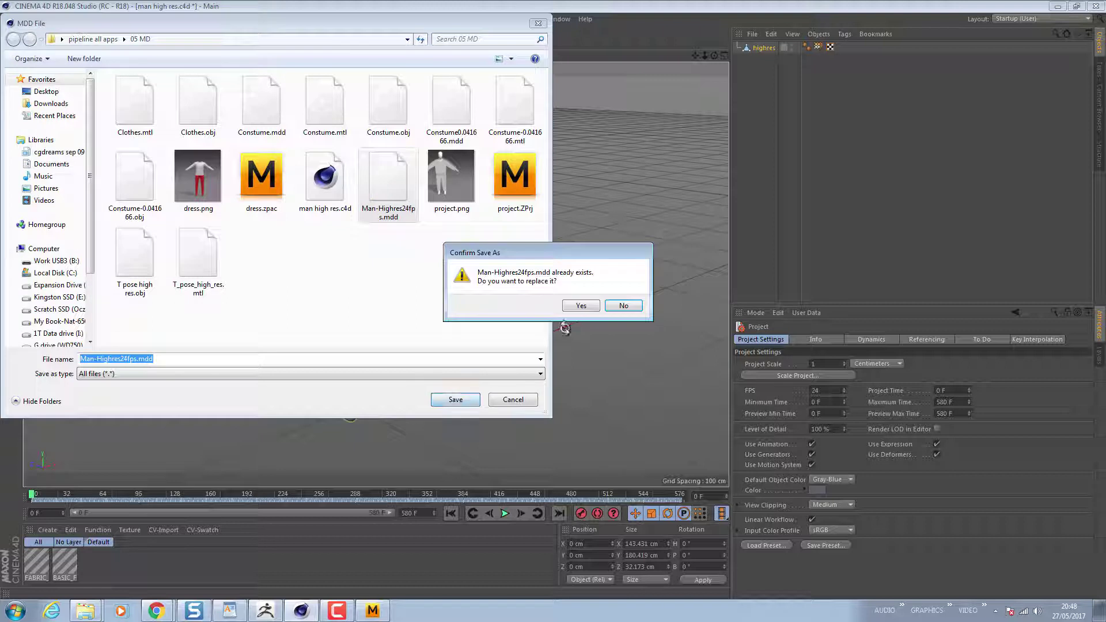
click(577, 303)
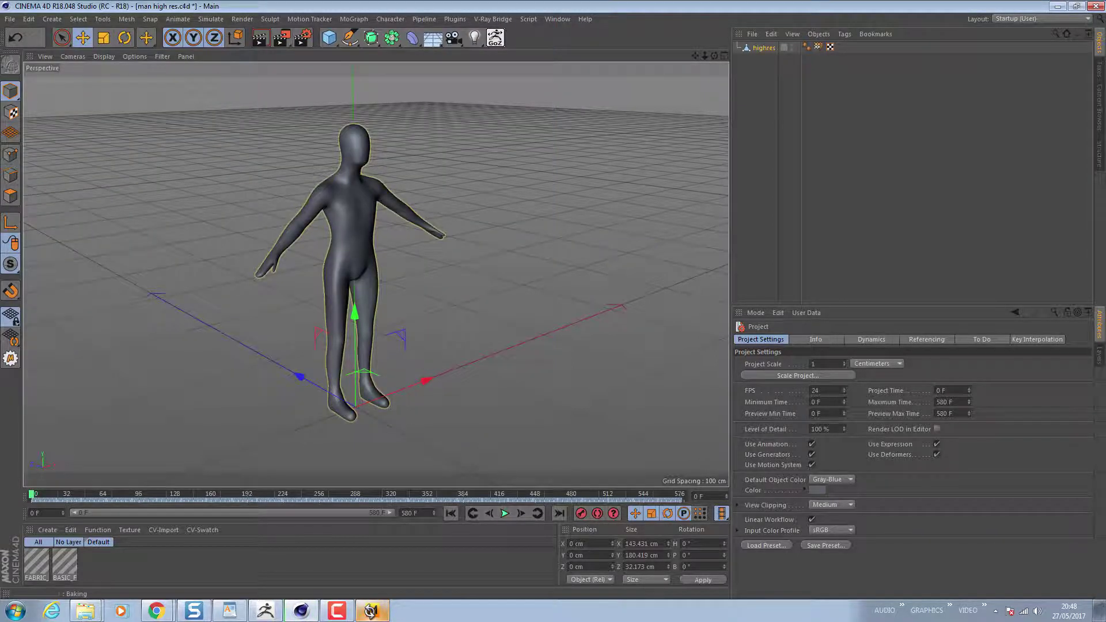
Switch to Marvelous Designer and set the Simulation Property's Time Step to 0.041666 in simulation mode.
click(372, 611)
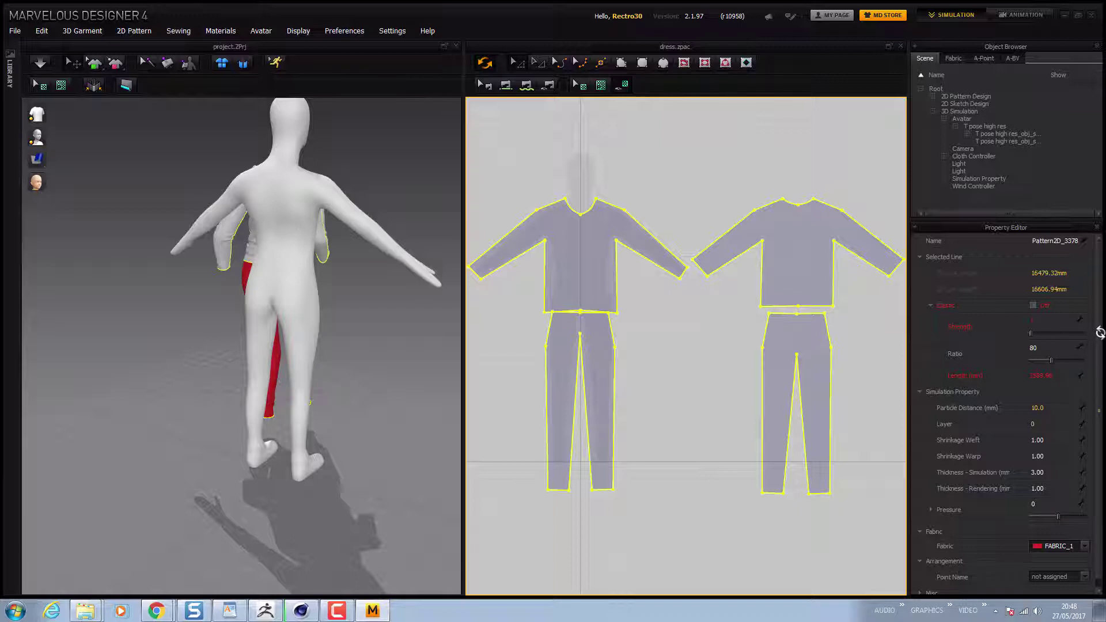
click(979, 179)
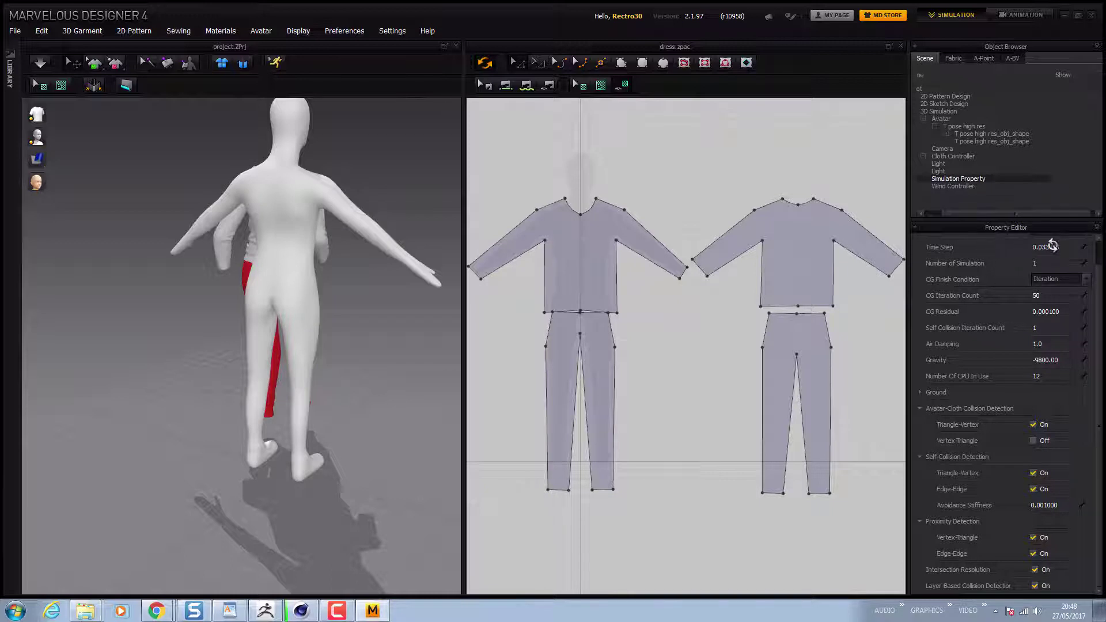
double_click(1056, 247)
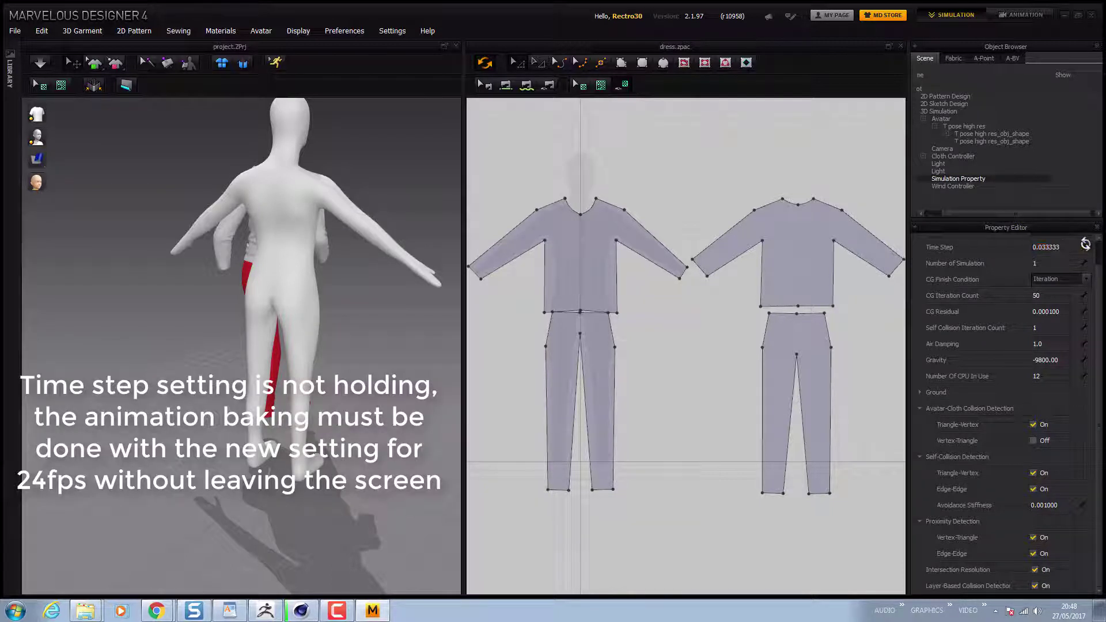
text(0.041666)
key(Return)
Switch to animation mode and try setting the simulation Time Step to 0.041666 there.
click(1018, 12)
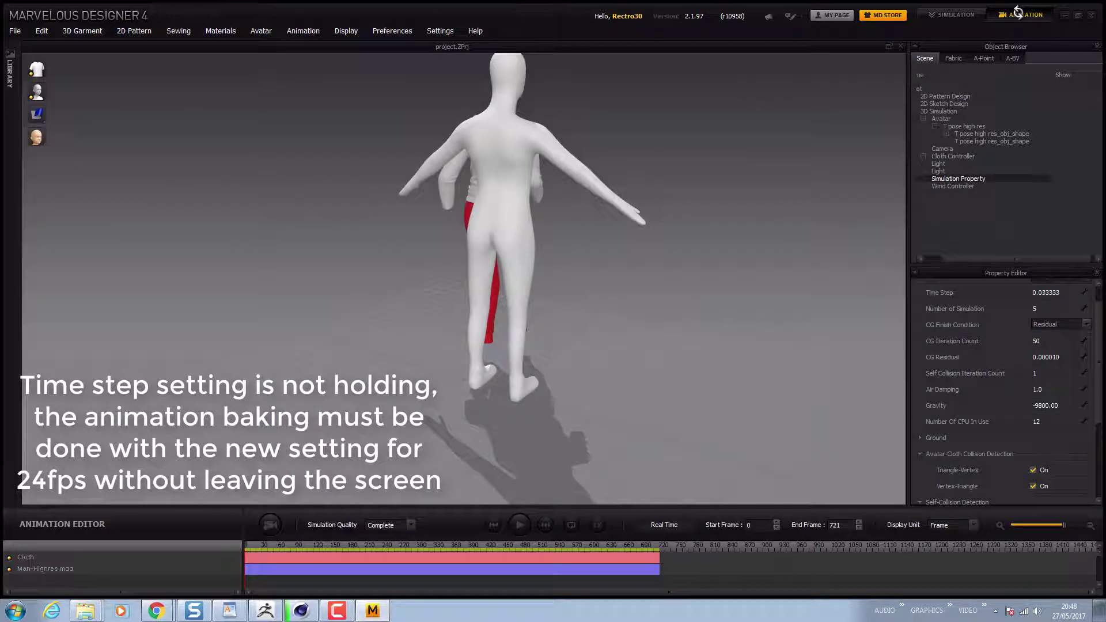
double_click(1050, 294)
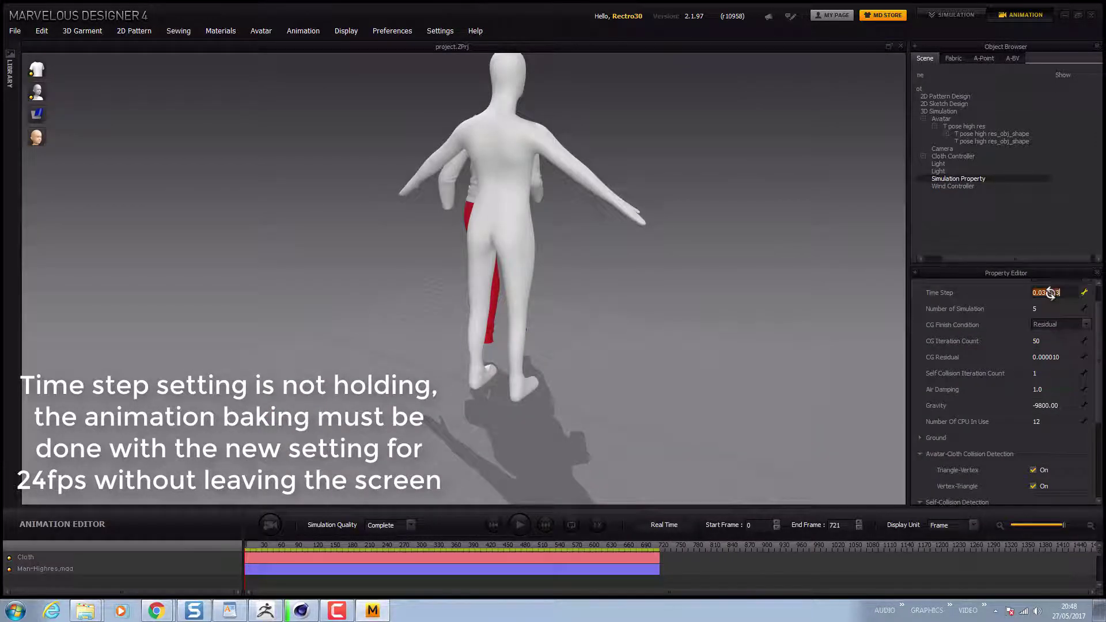
key(Return)
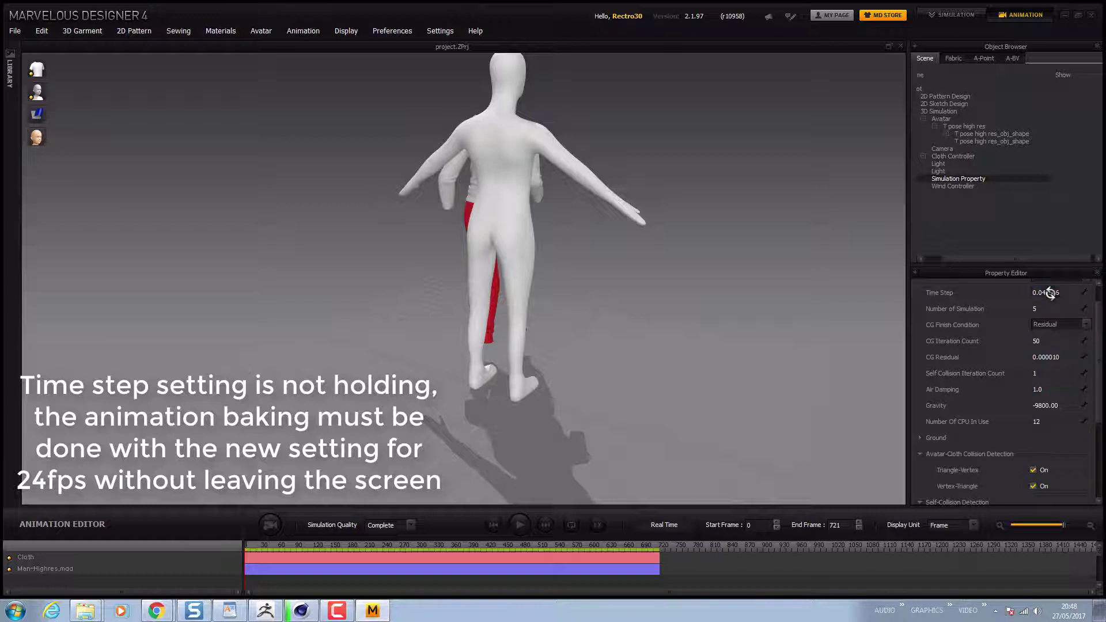
Return to simulation mode and try setting the Time Step to 0.041666 again.
click(952, 17)
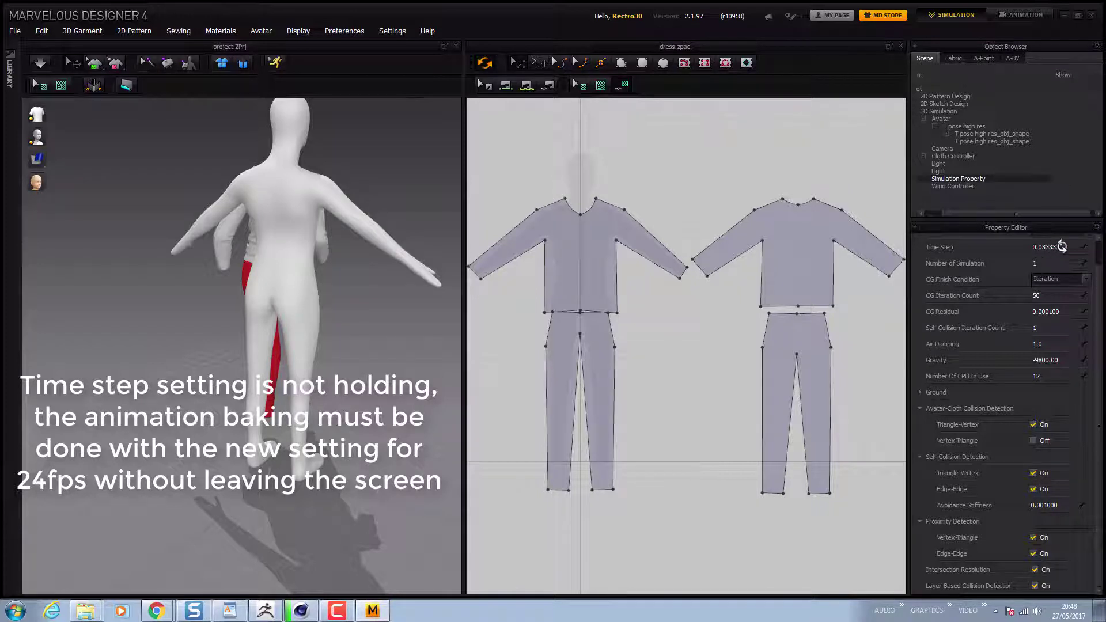
click(1085, 247)
text(0.041666)
key(Return)
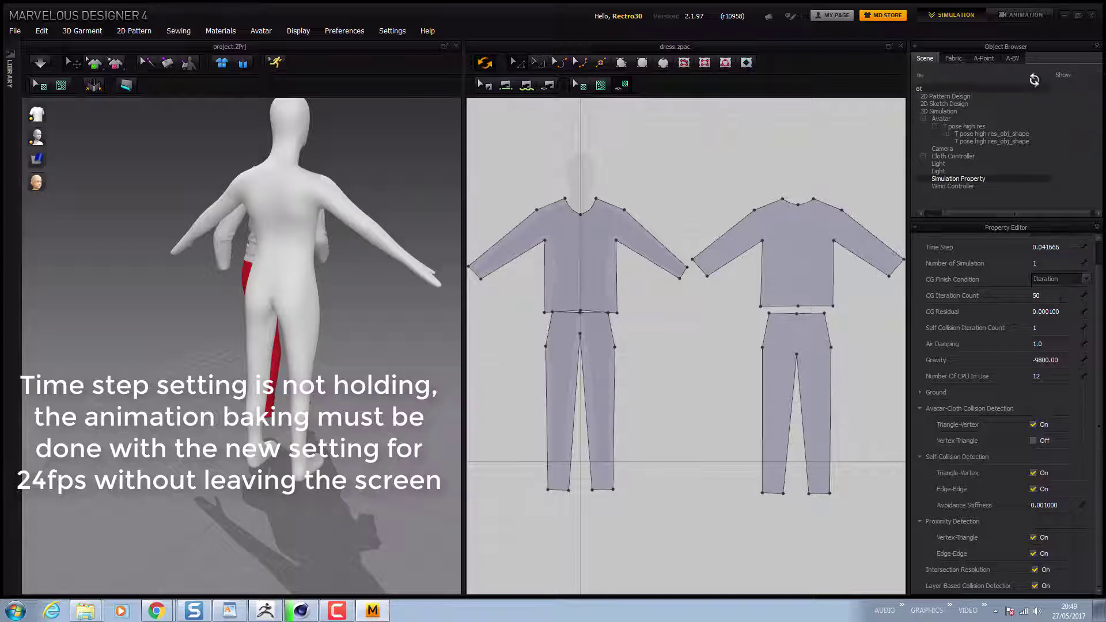
Go back to animation mode and set the Time Step to 0.041666 for the Complete simulation quality.
click(1017, 15)
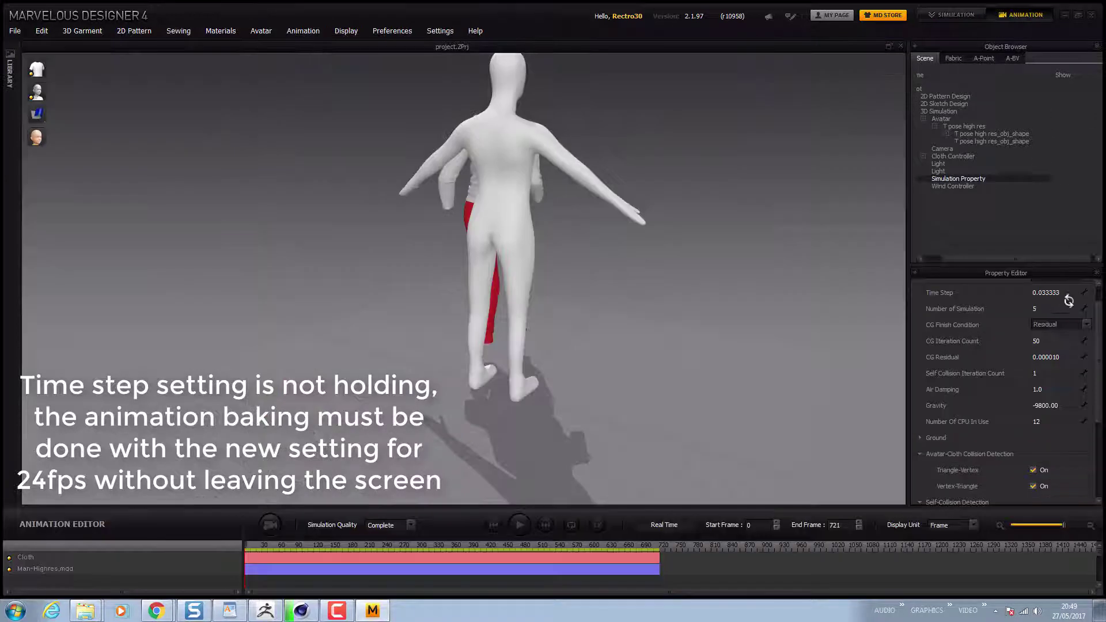
click(1057, 292)
text(0.041666)
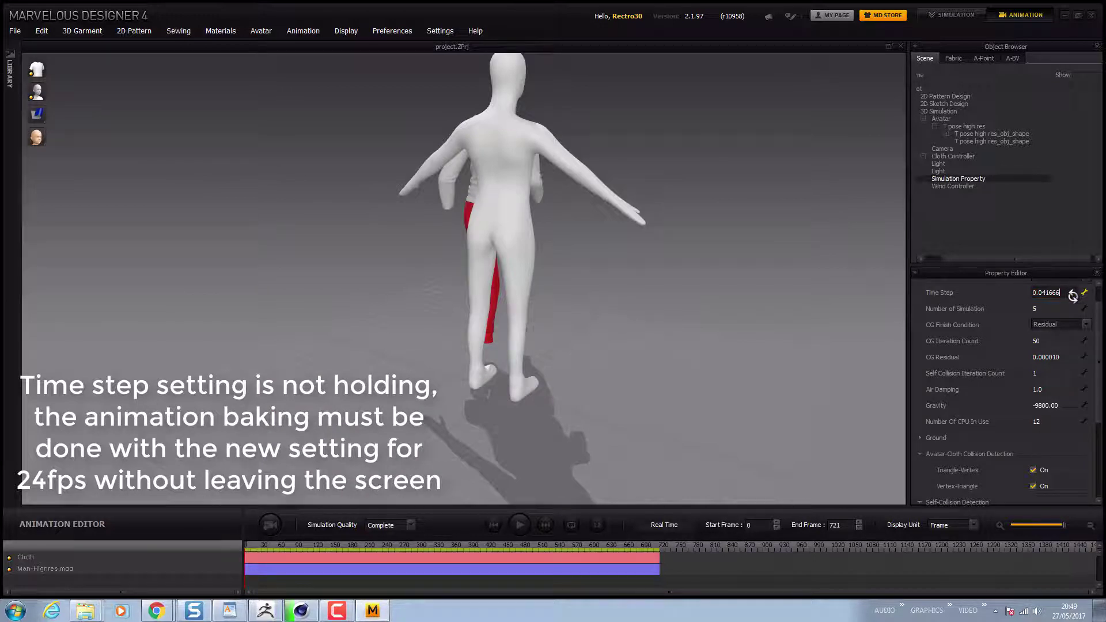
key(Return)
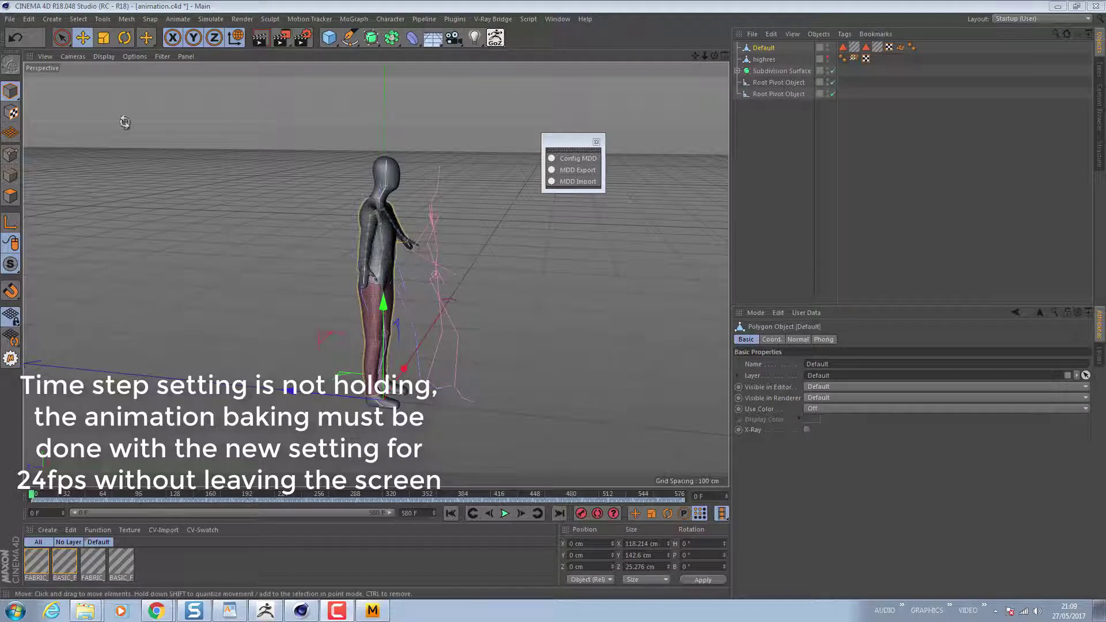
In Cinema 4D's animation.c4d, check the frame rate in the project settings and in the render settings.
click(29, 18)
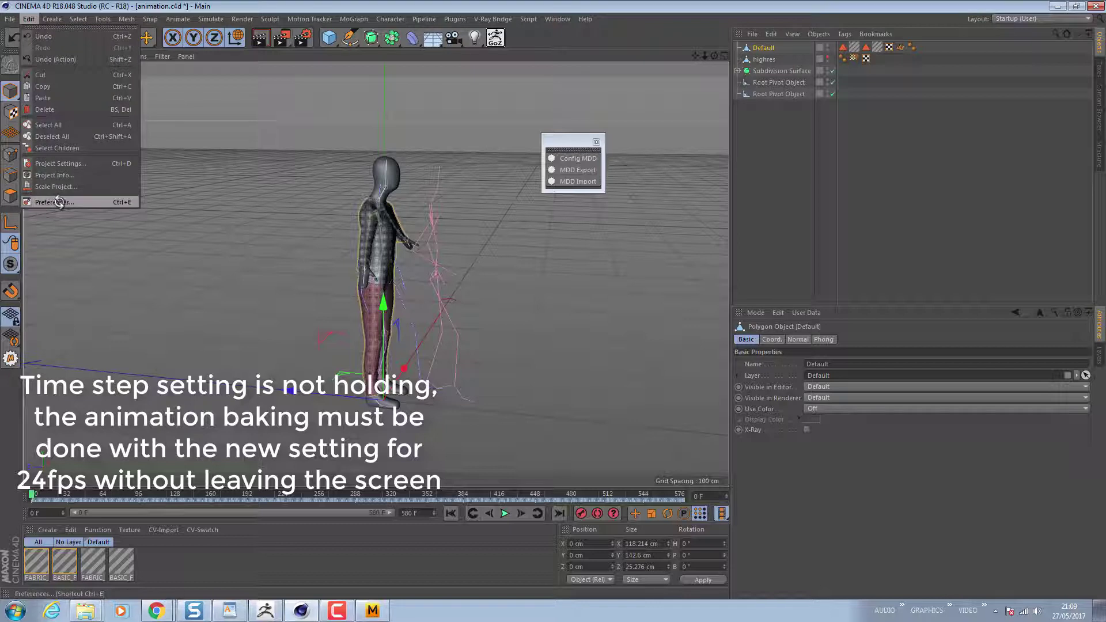
click(60, 164)
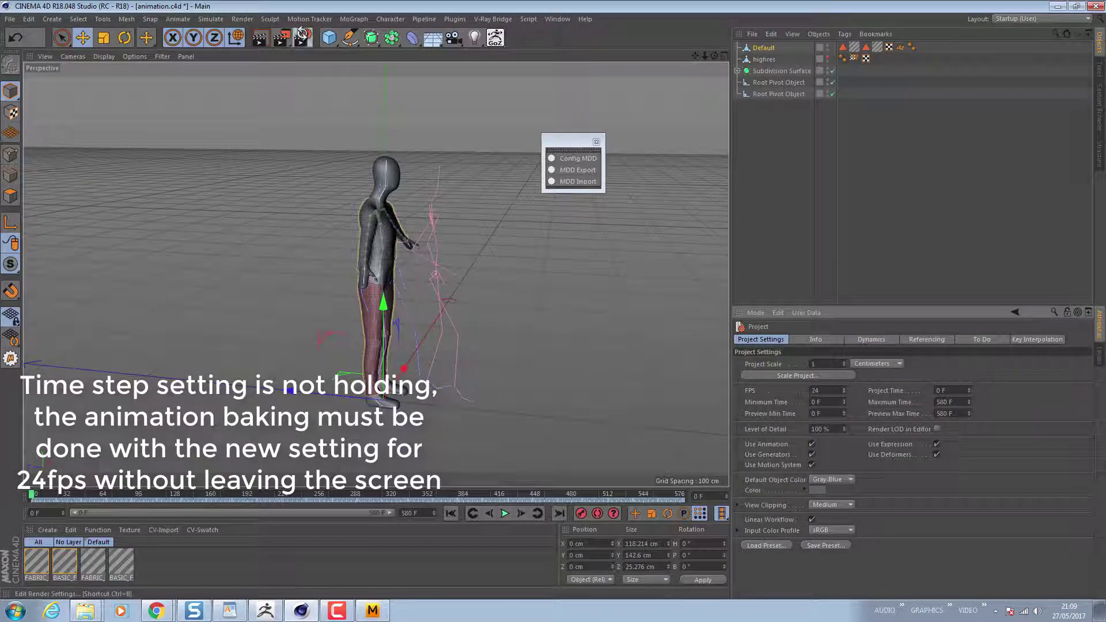
click(302, 38)
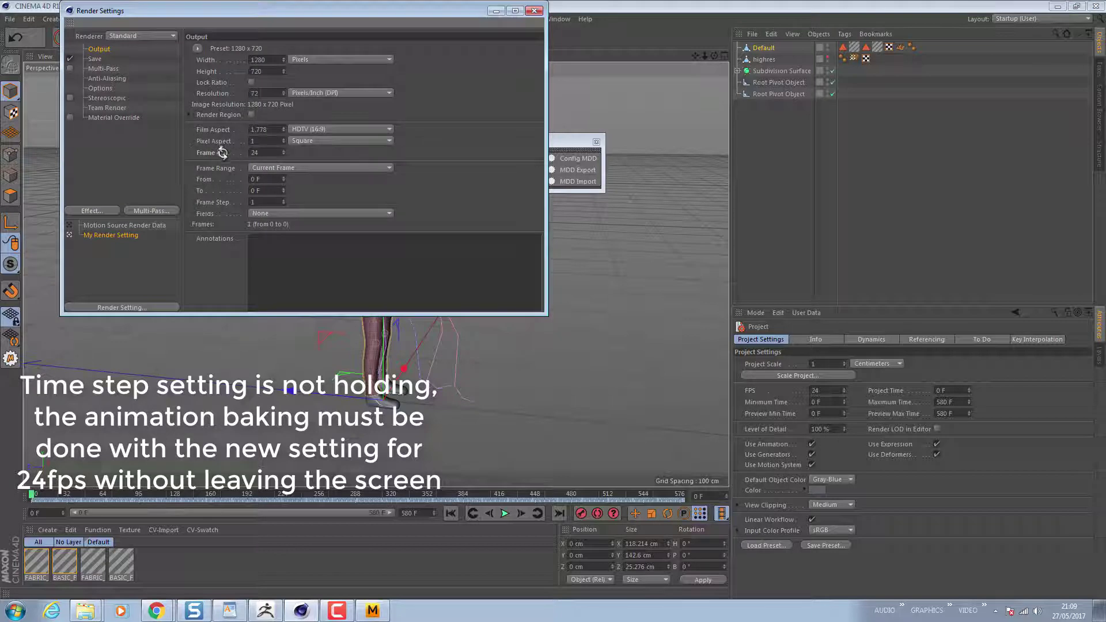
Close the render settings, switch to Marvelous Designer and check the Time Step by going to simulation mode and back to animation mode.
click(534, 11)
click(372, 610)
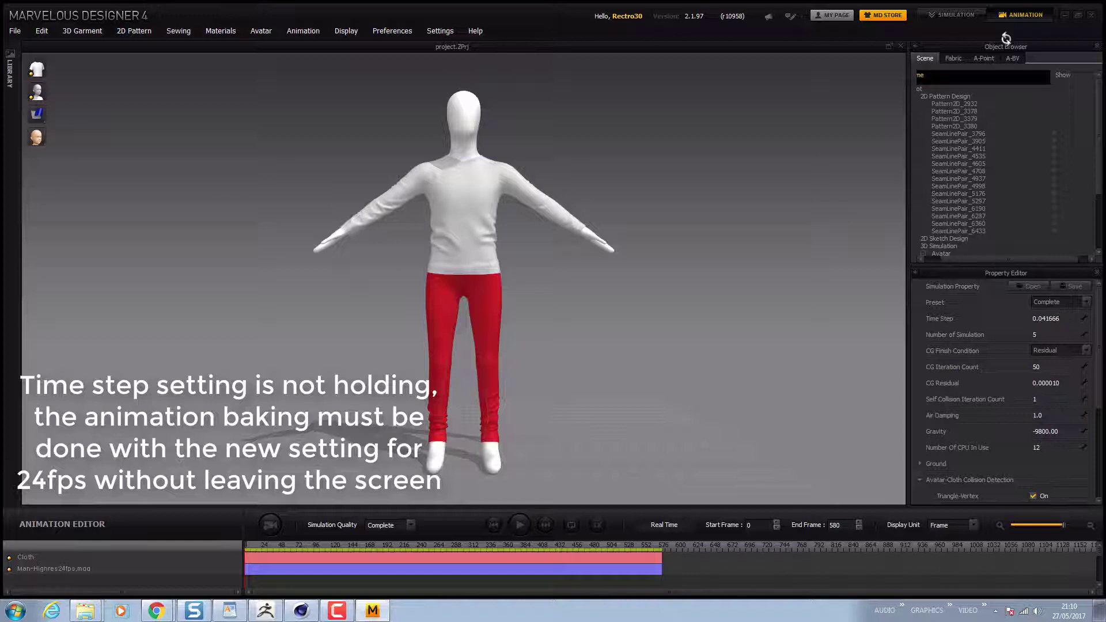
click(945, 14)
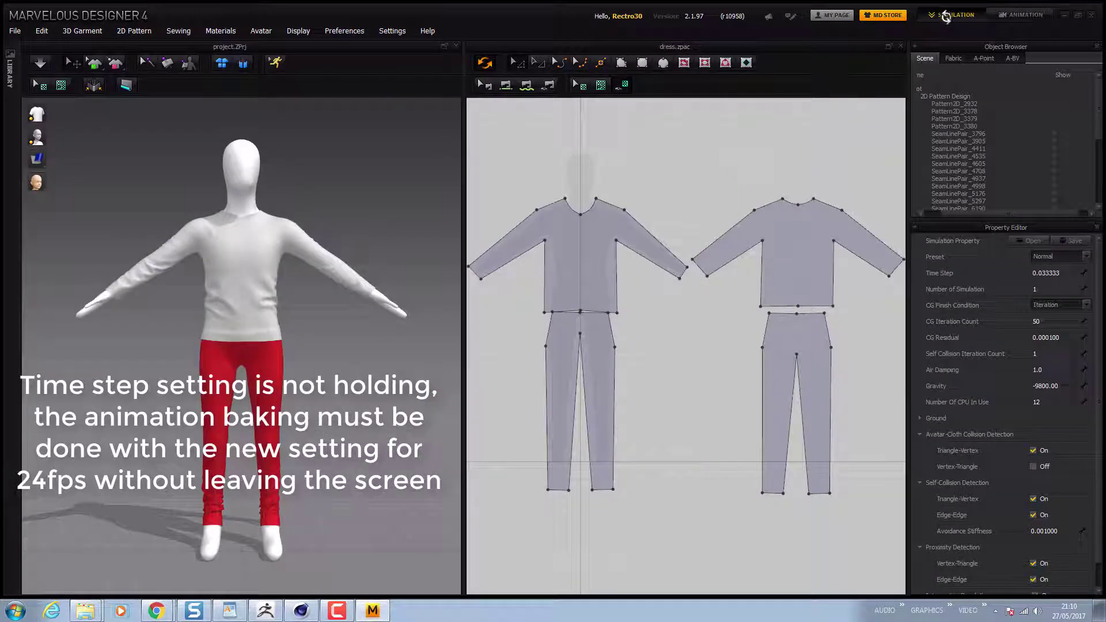
click(1019, 15)
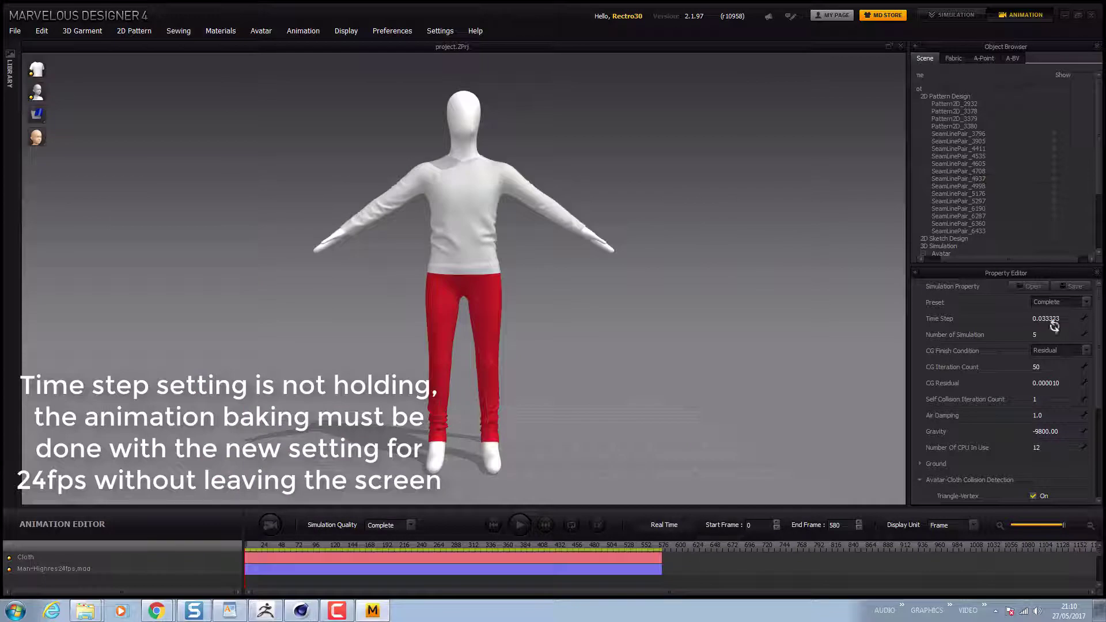
Set the Complete preset's Time Step to 0.041666 and save the simulation properties over the existing 24fps.smp.
click(1085, 301)
click(1086, 302)
click(1055, 319)
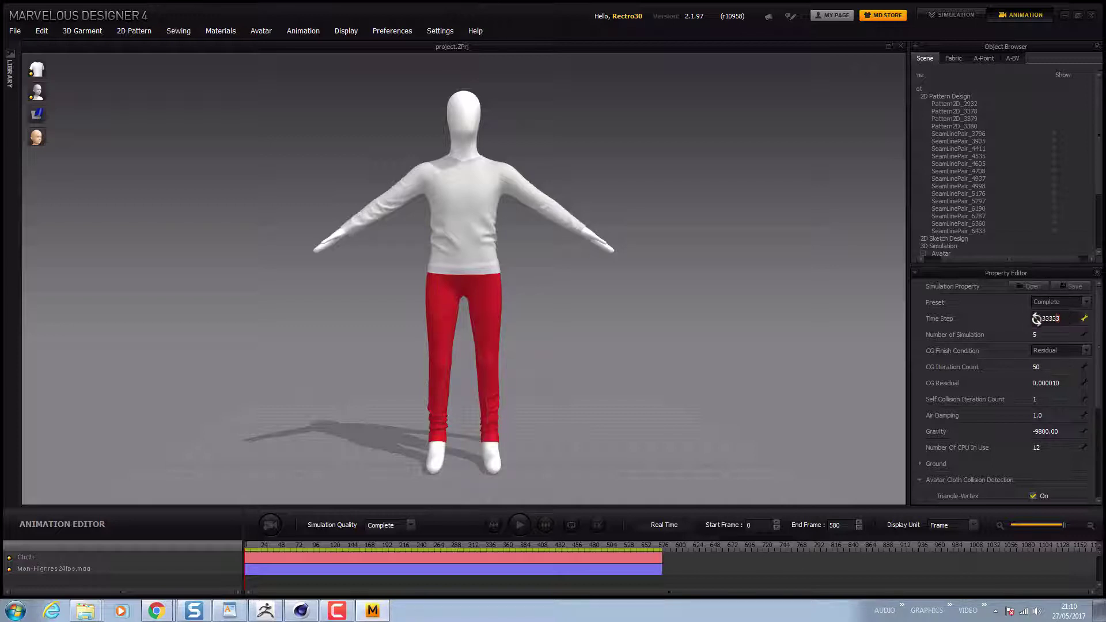
text(0.041666)
click(1075, 286)
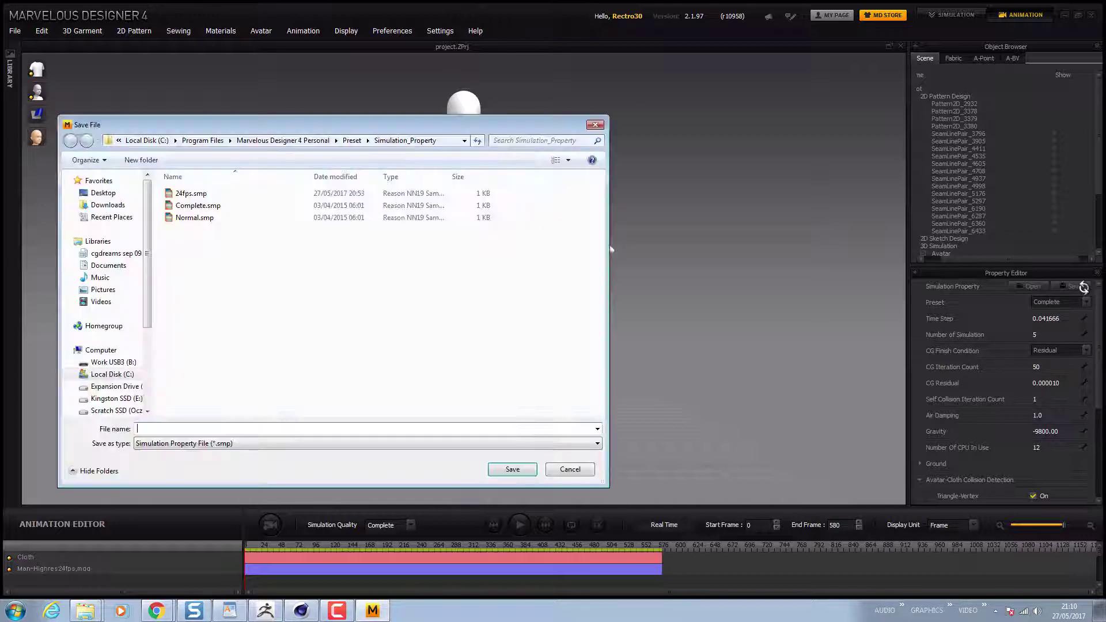
click(188, 193)
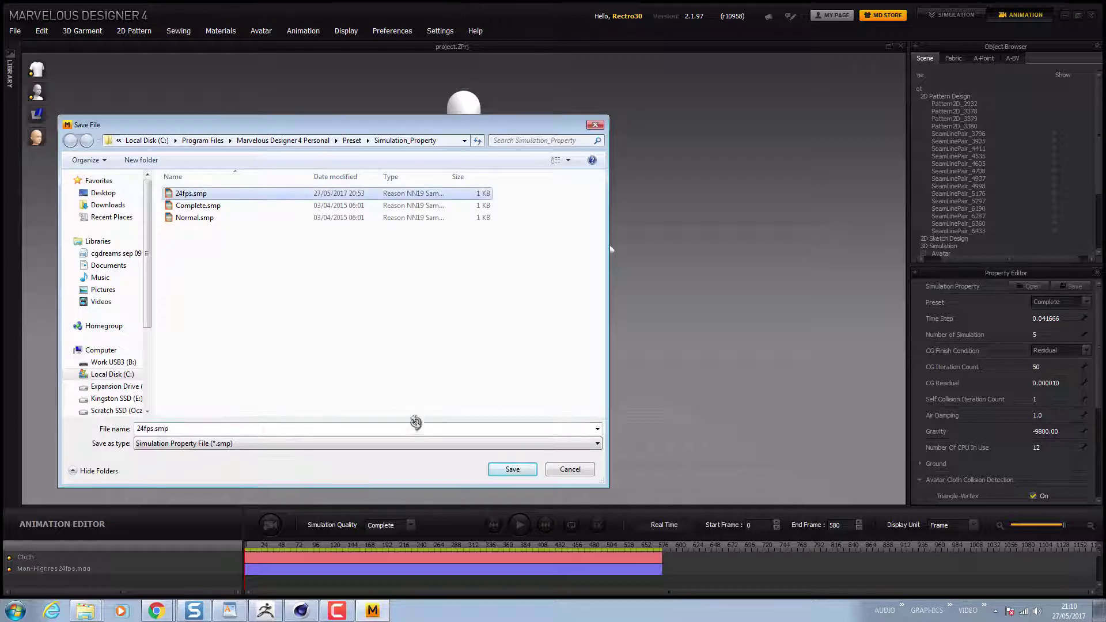
click(503, 470)
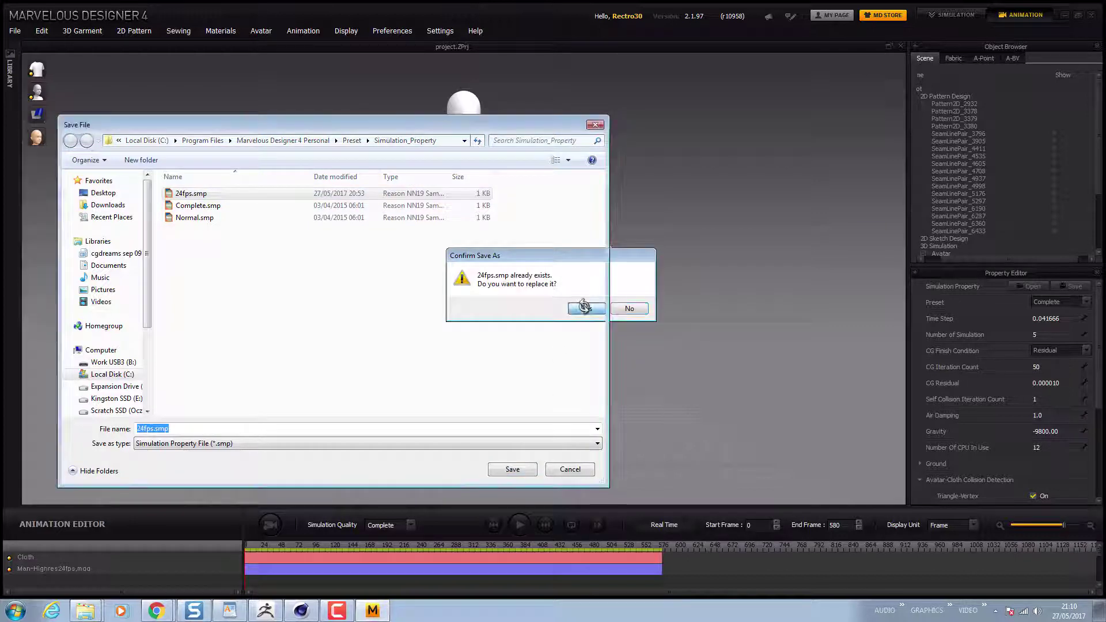
click(580, 307)
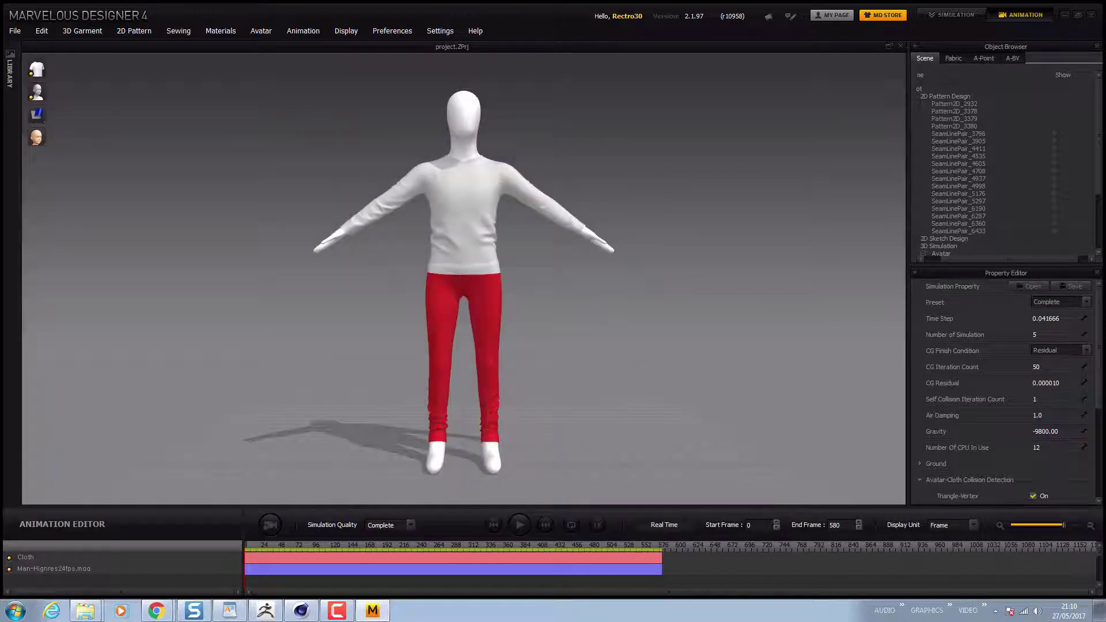
Load the 24fps.smp simulation preset and test whether it holds by going to simulation mode and back to animation mode.
click(1031, 286)
double_click(190, 193)
click(953, 14)
click(1015, 14)
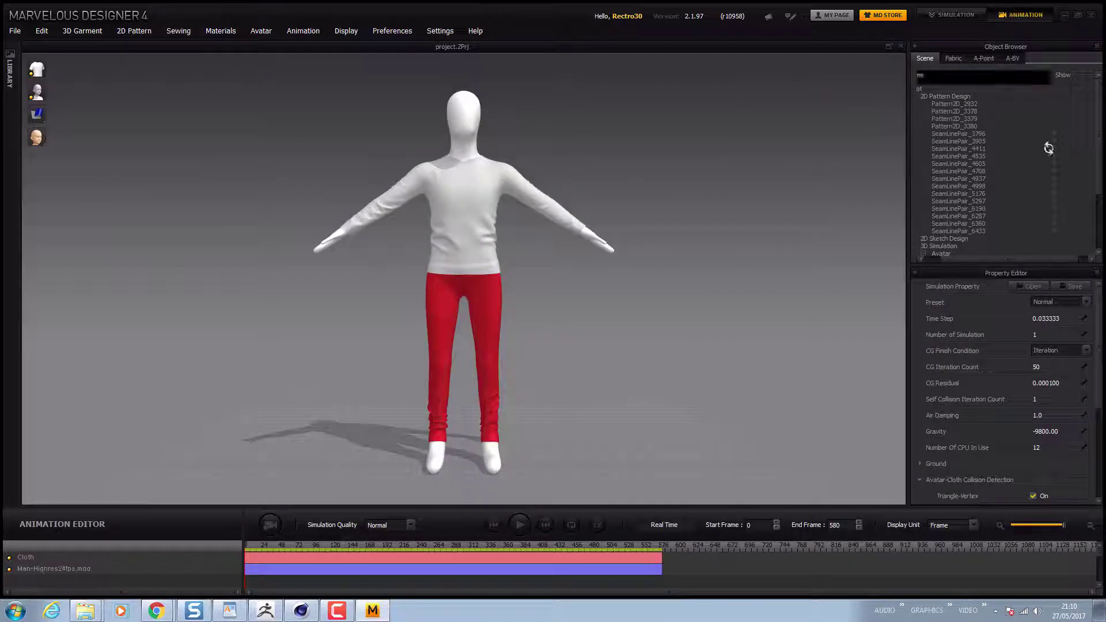
Set the Time Step to 0.041666 for the Normal preset in animation mode.
double_click(1047, 319)
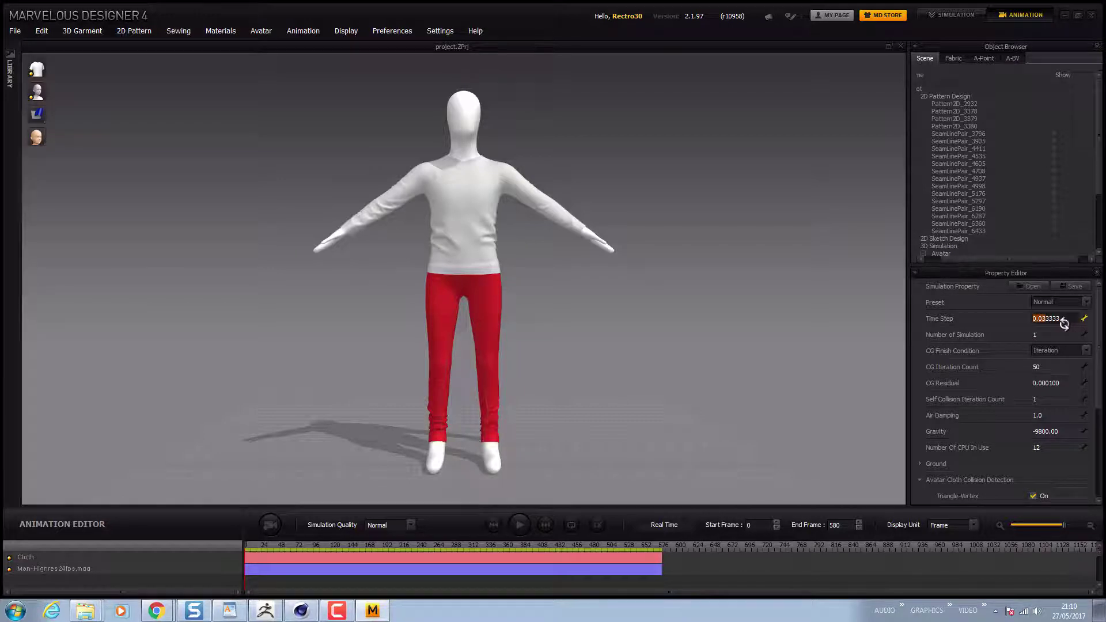
text(0.041666)
key(Return)
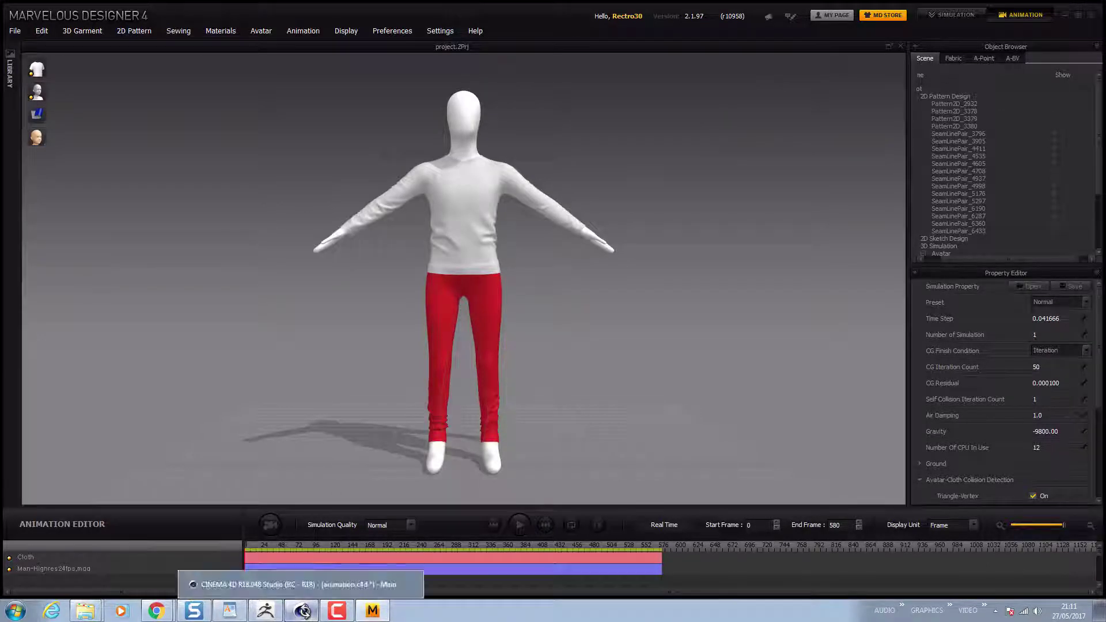
Switch to Cinema 4D, close the floating MDD palette and play the animation to check how the clothes follow the man.
click(306, 606)
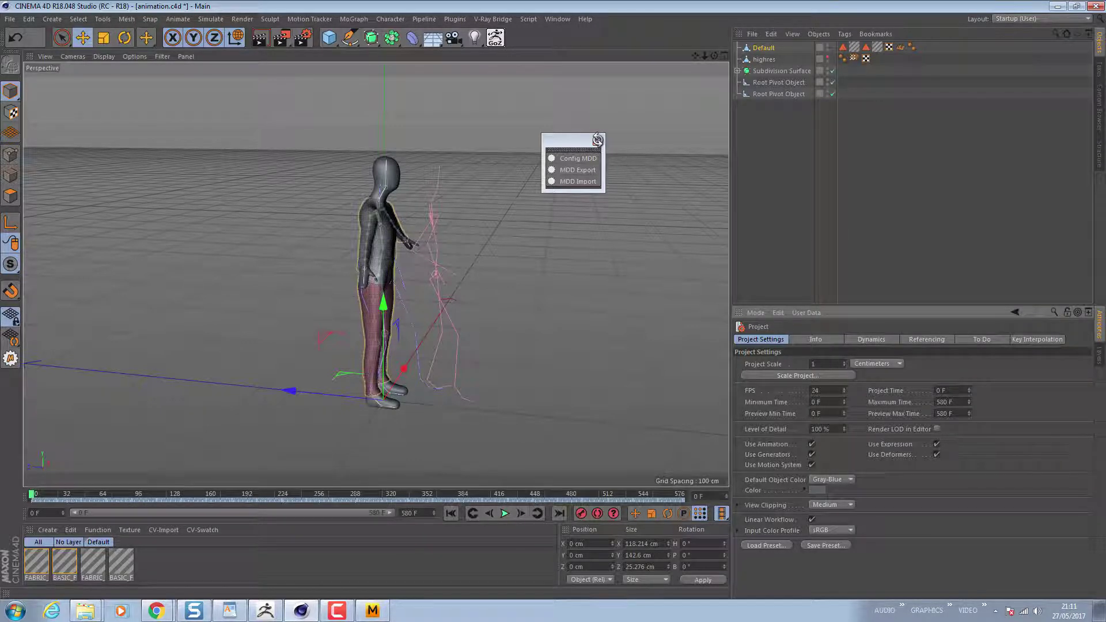
click(597, 140)
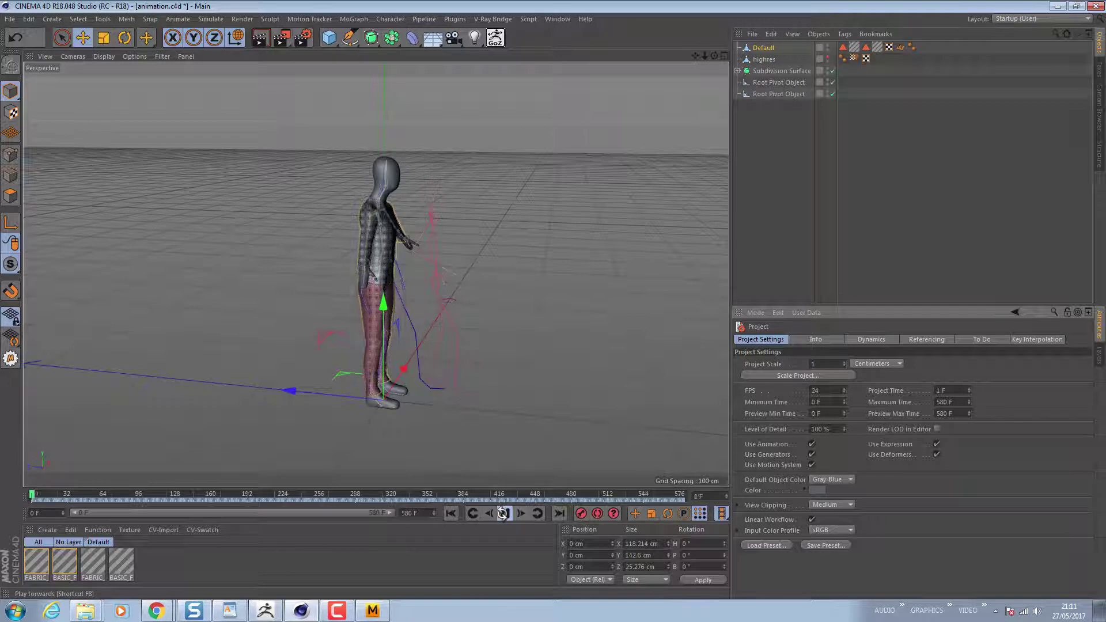
click(503, 513)
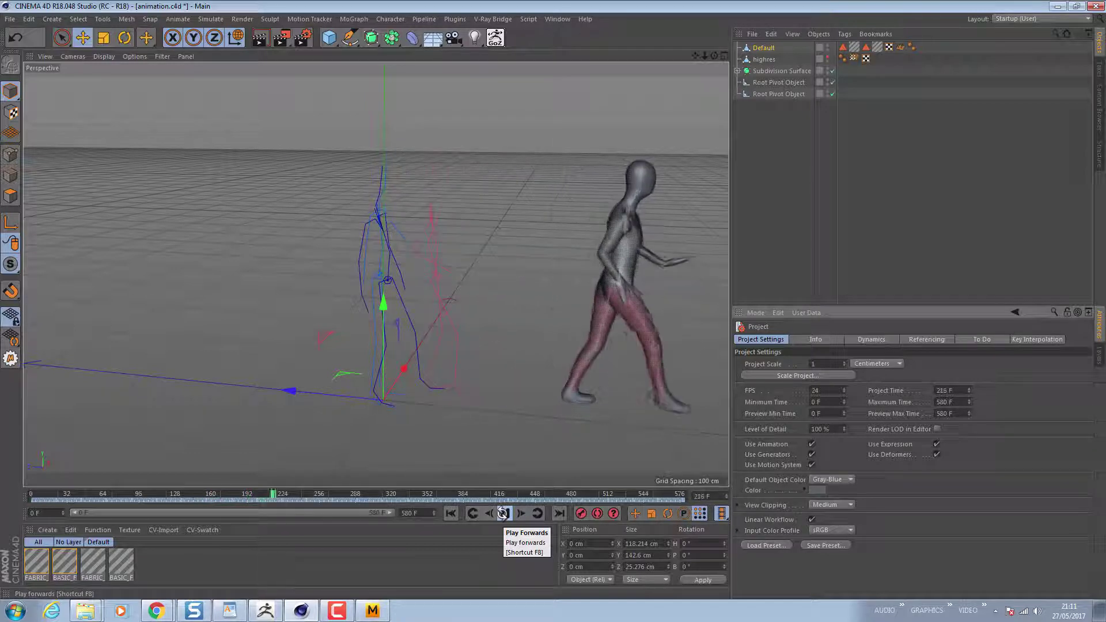
click(503, 513)
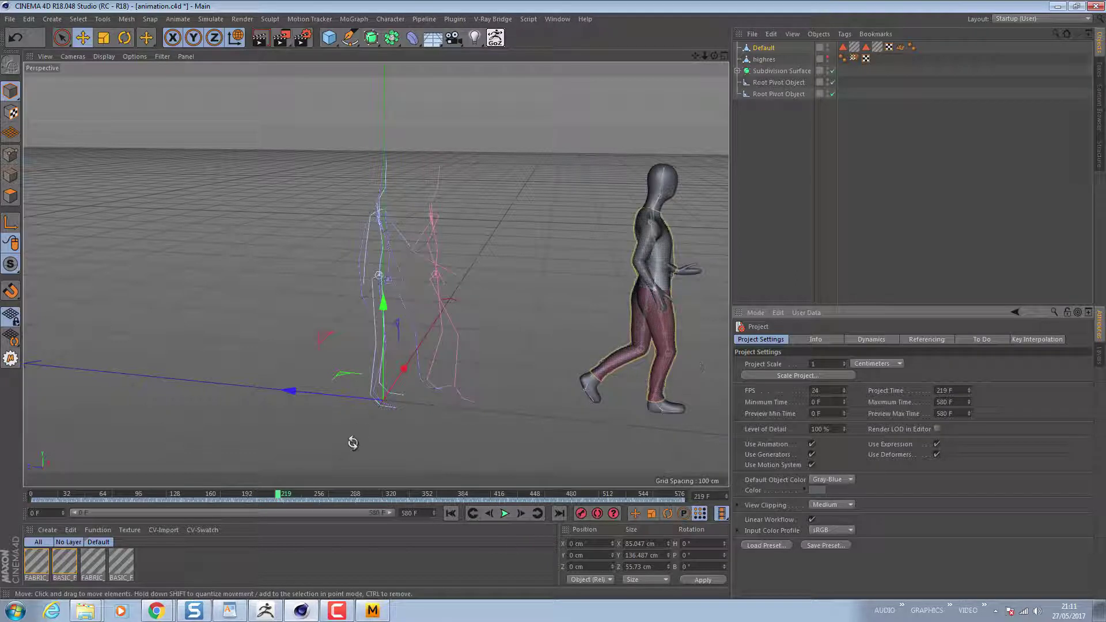
Turn off transparency in the BASIC_FABRIC_FRONT_2563 and FABRIC_1_FRONT_7201 materials.
double_click(61, 565)
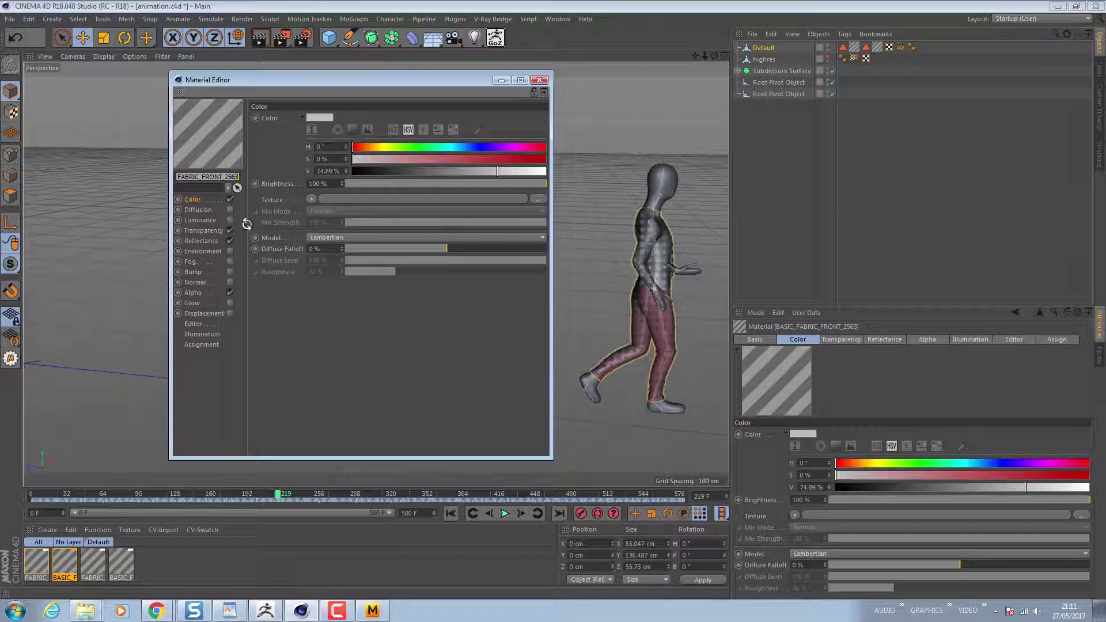
click(230, 231)
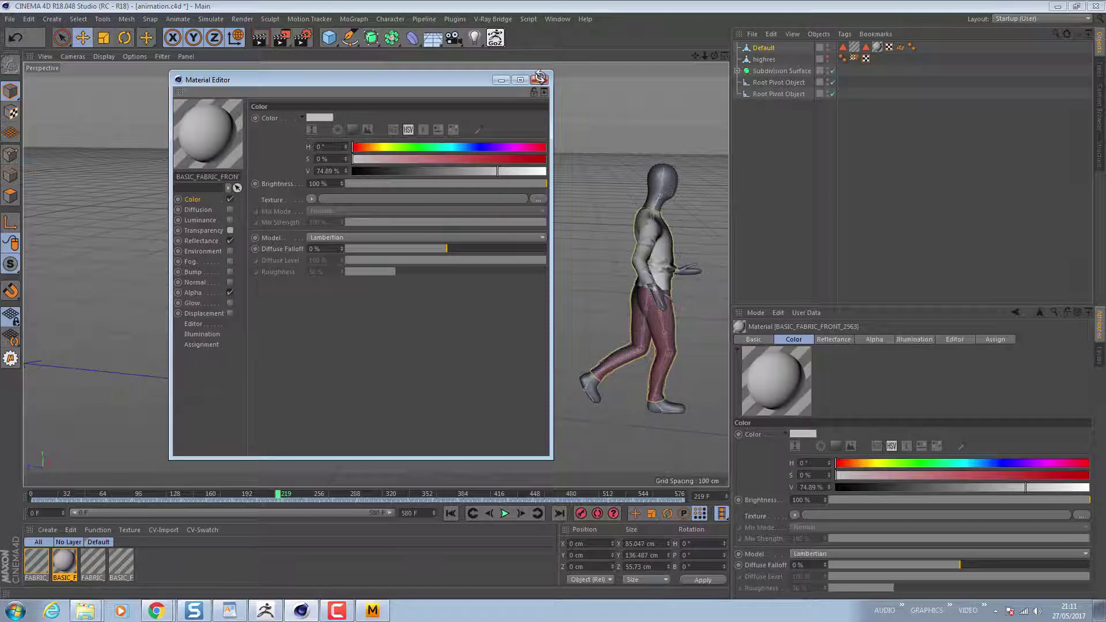
click(539, 80)
double_click(37, 556)
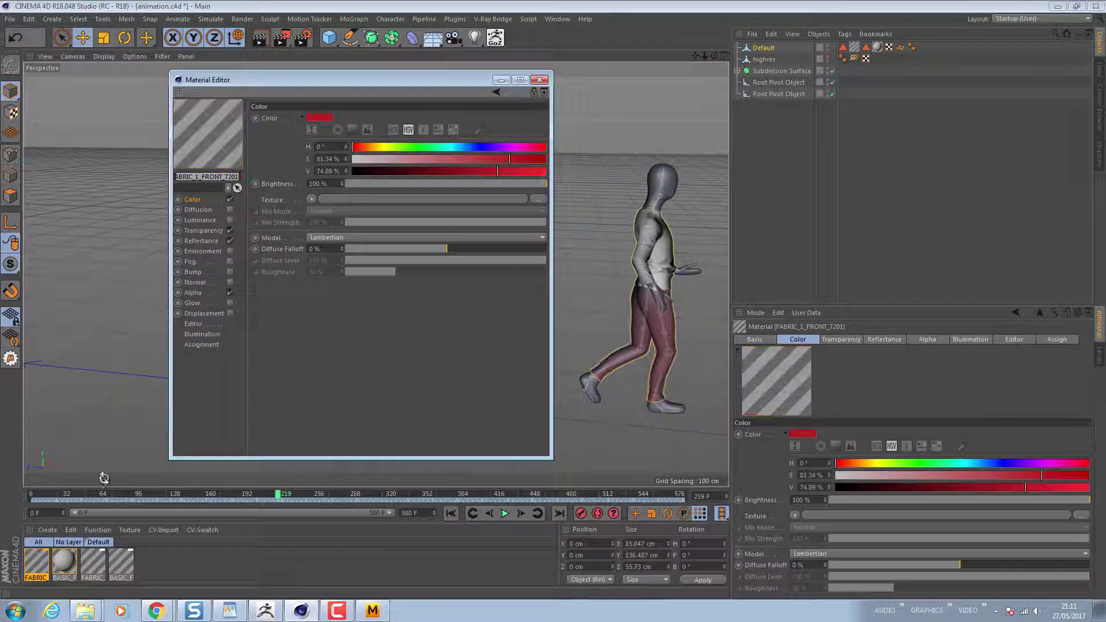
click(230, 231)
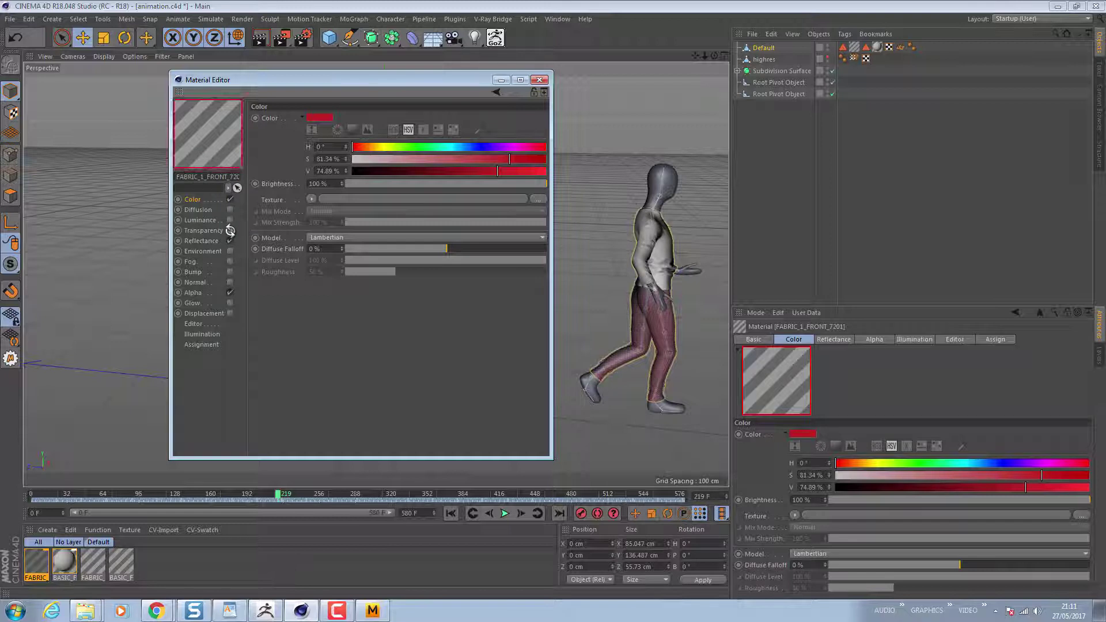
click(540, 80)
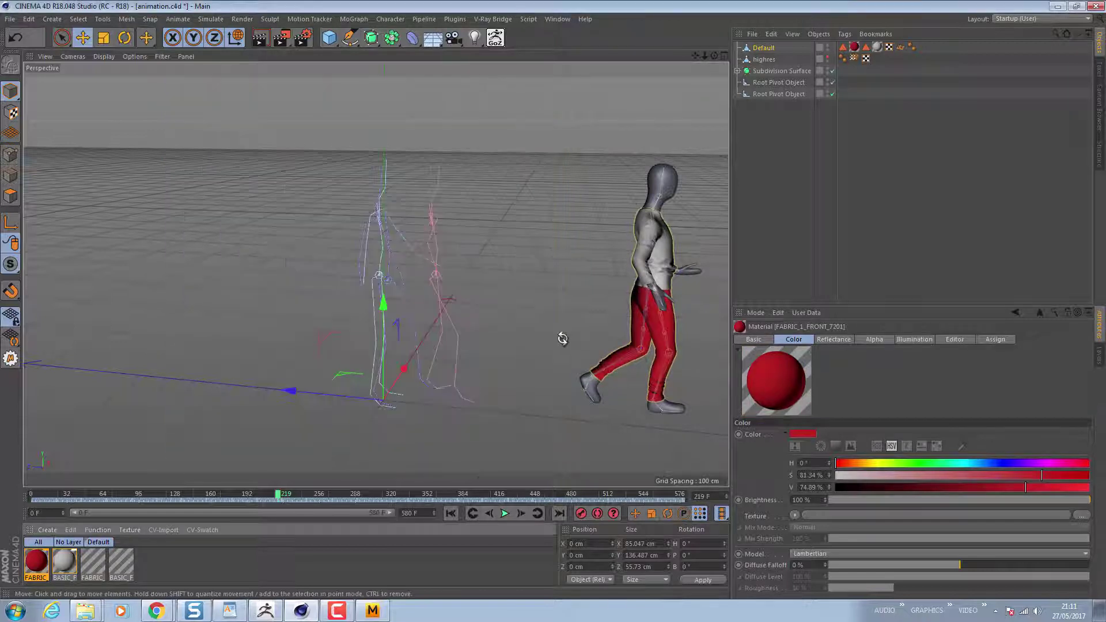
Scrub the animation through to the last frame, 580, and examine the clothes' fit on the man from several angles.
alt+drag(663, 322, 541, 383)
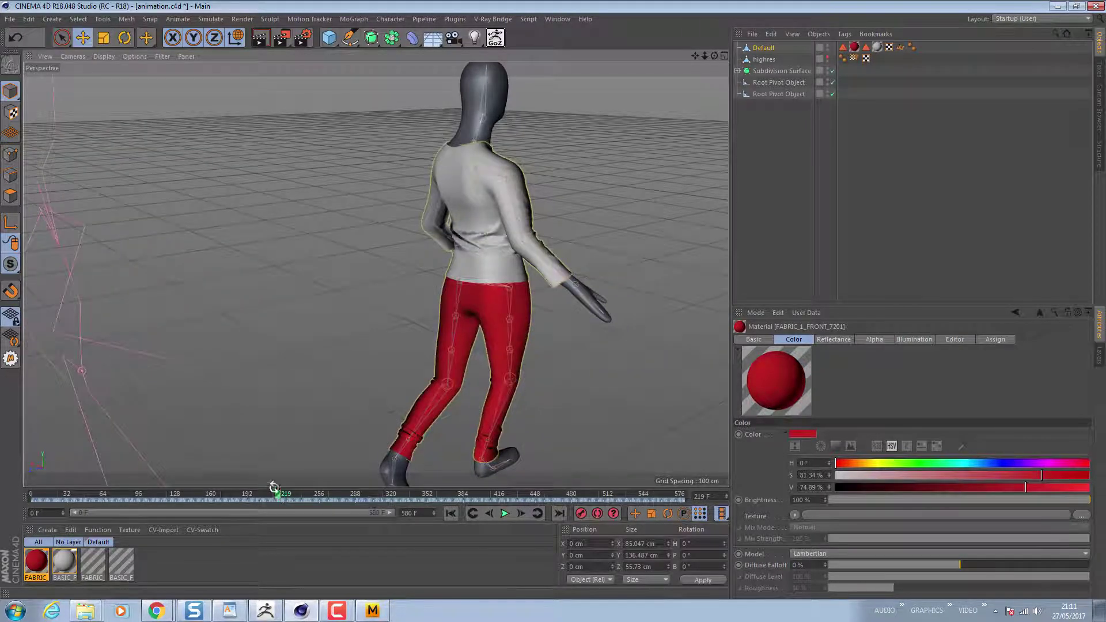
drag(275, 489, 227, 491)
alt+drag(340, 424, 423, 314)
drag(229, 494, 333, 496)
alt+drag(511, 357, 109, 283)
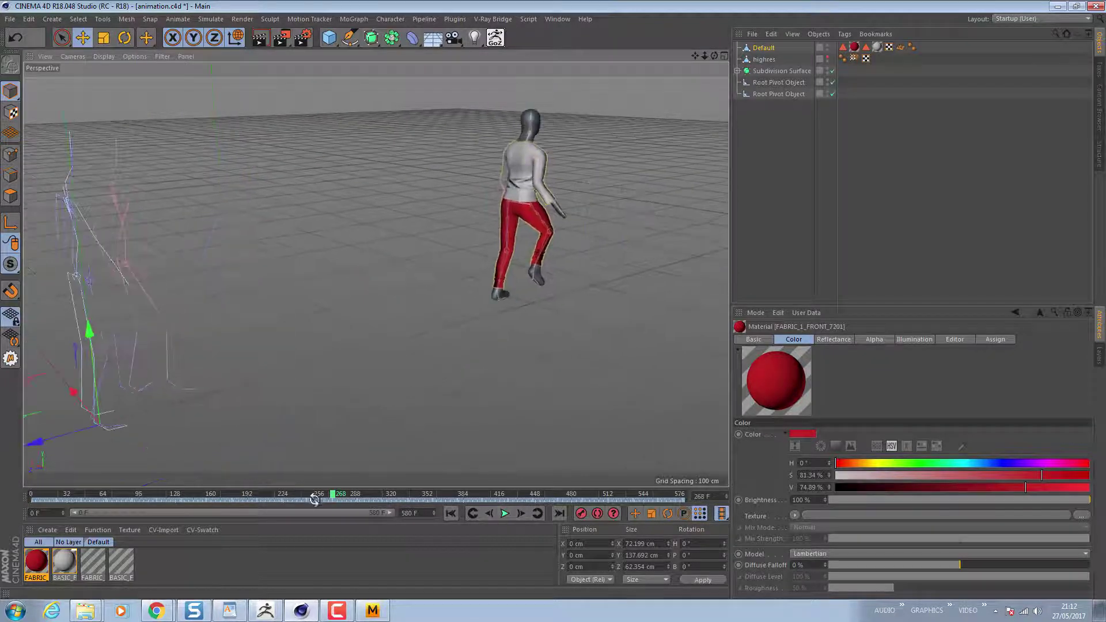
drag(331, 495, 685, 496)
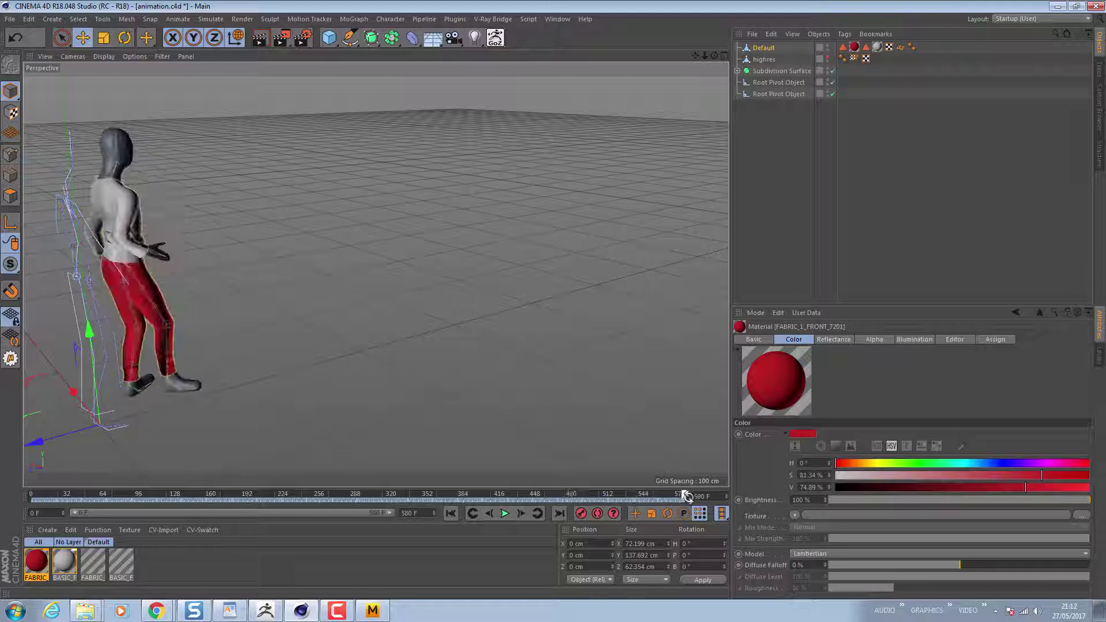
alt+drag(193, 363, 256, 285)
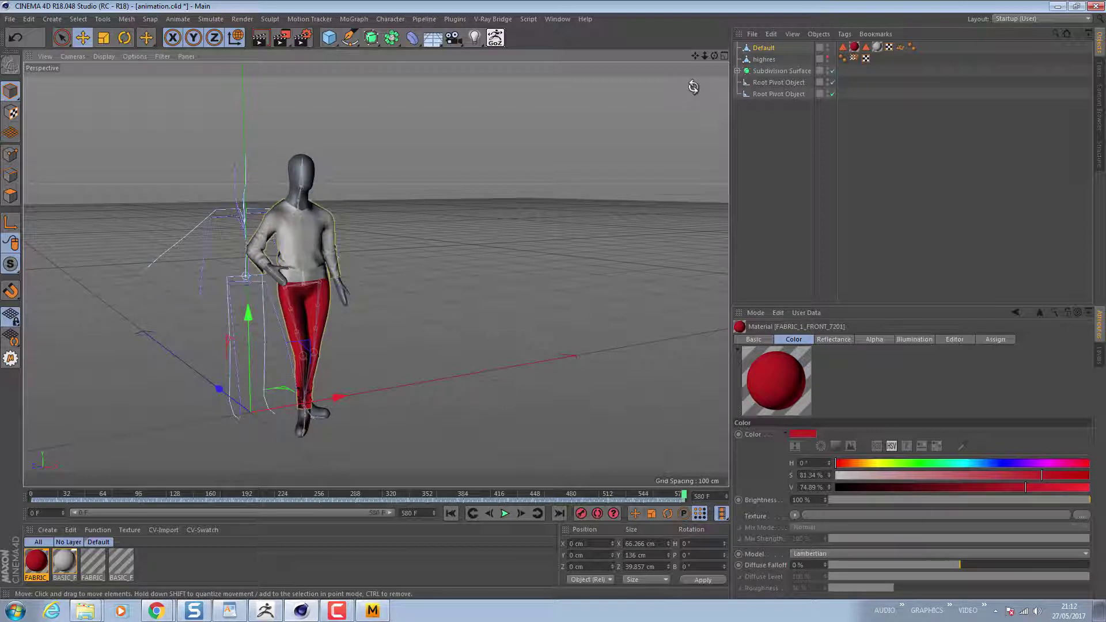
Rename the Default clothing object as clothes-0.041666 and save the animation.c4d scene.
click(761, 48)
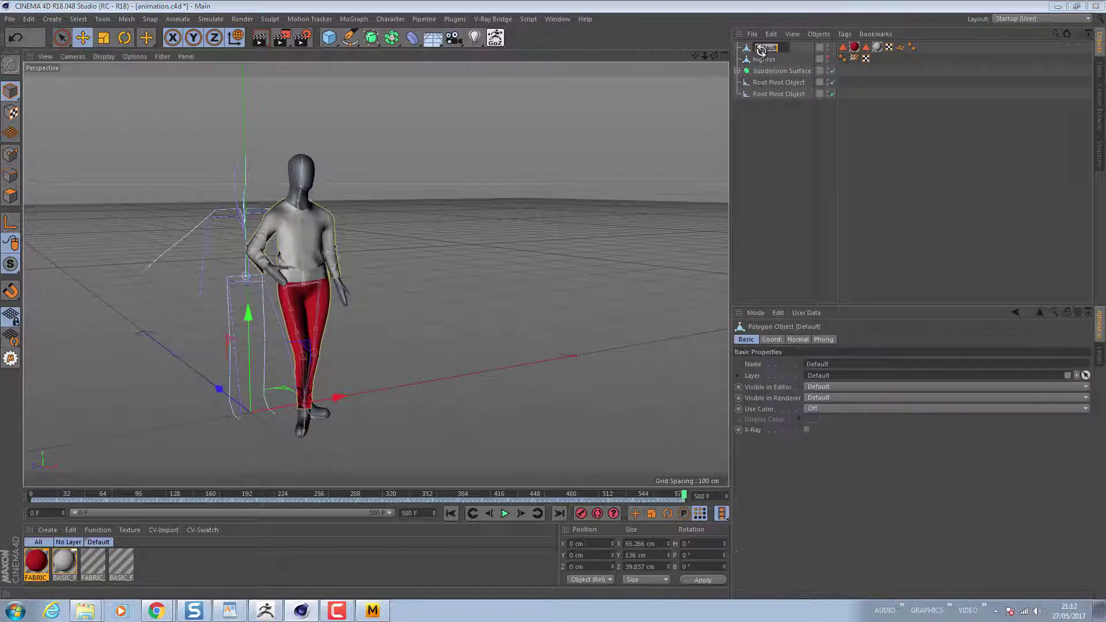
text(clothes)
key(Return)
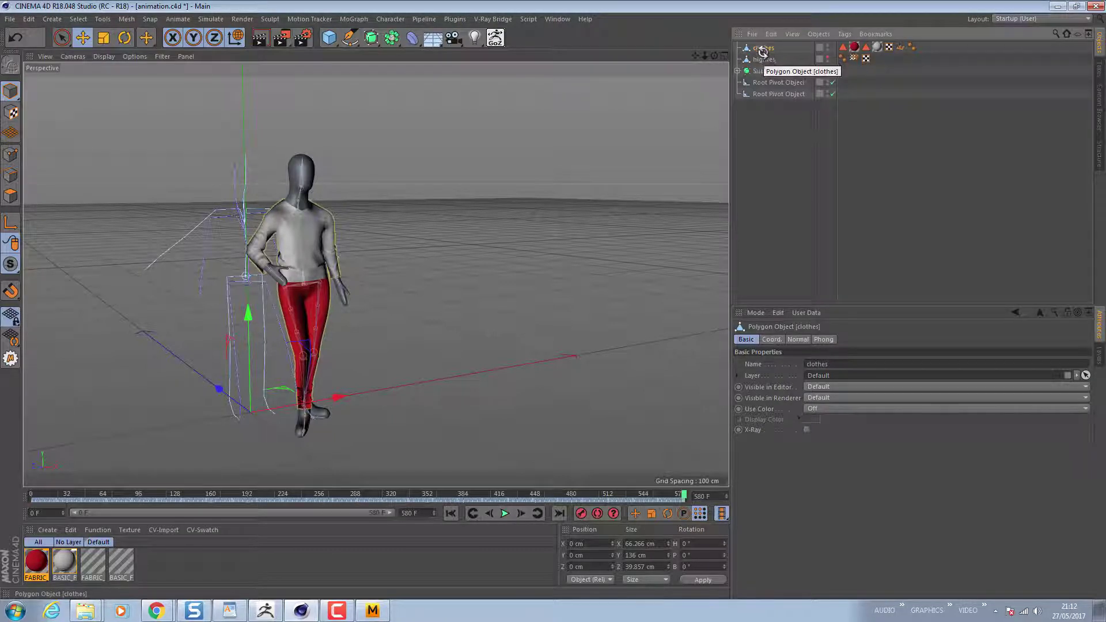
double_click(766, 48)
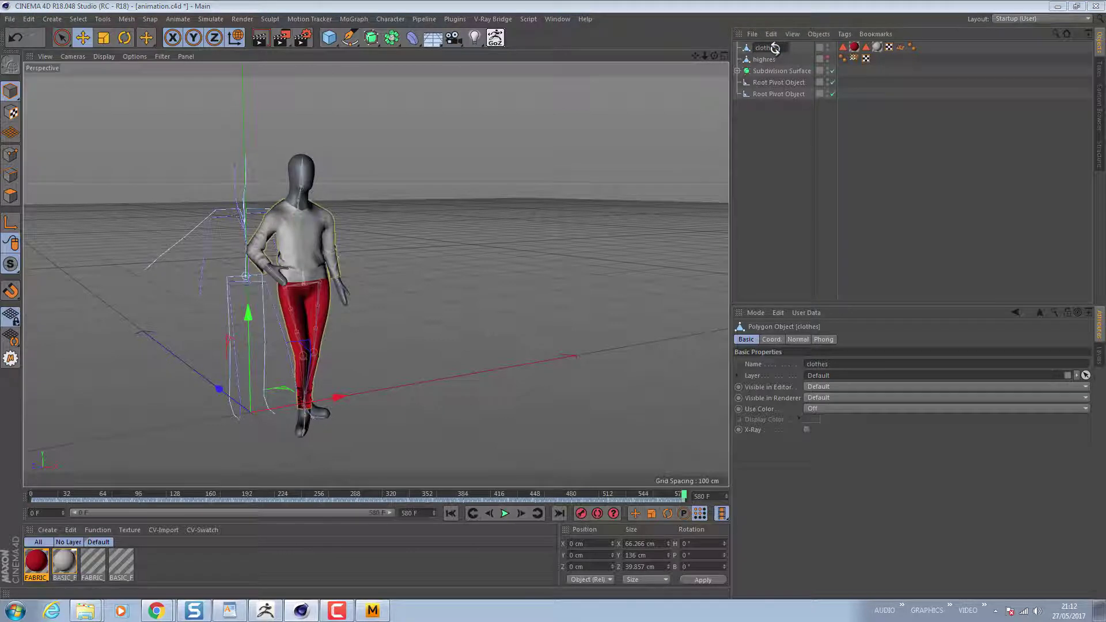
key(Return)
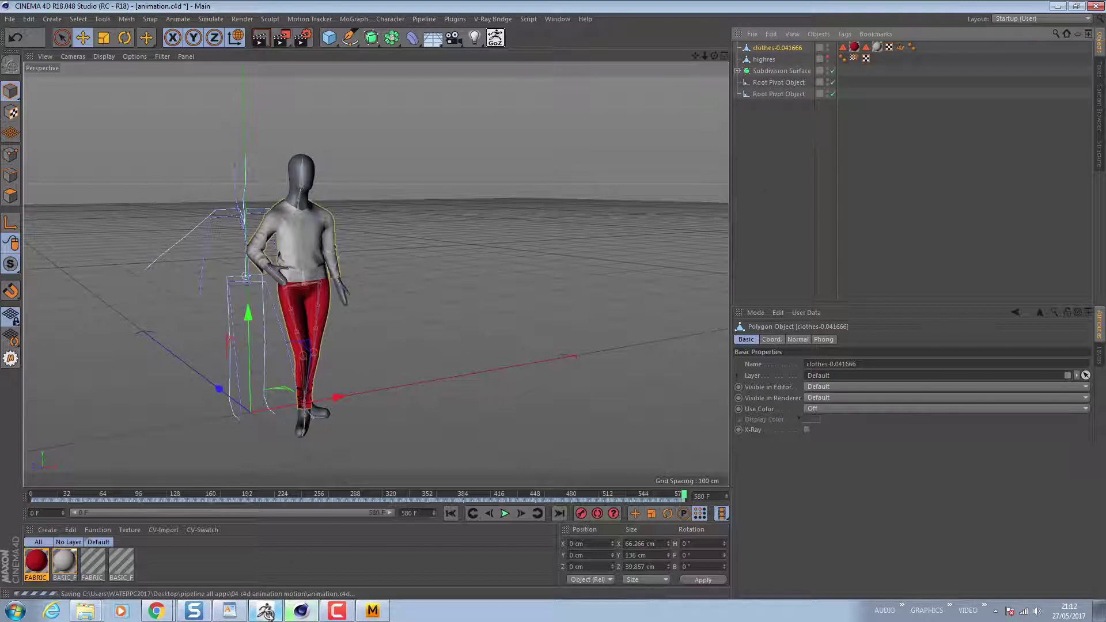
Switch to ZBrush and delete the stored morph target of the man model.
click(266, 610)
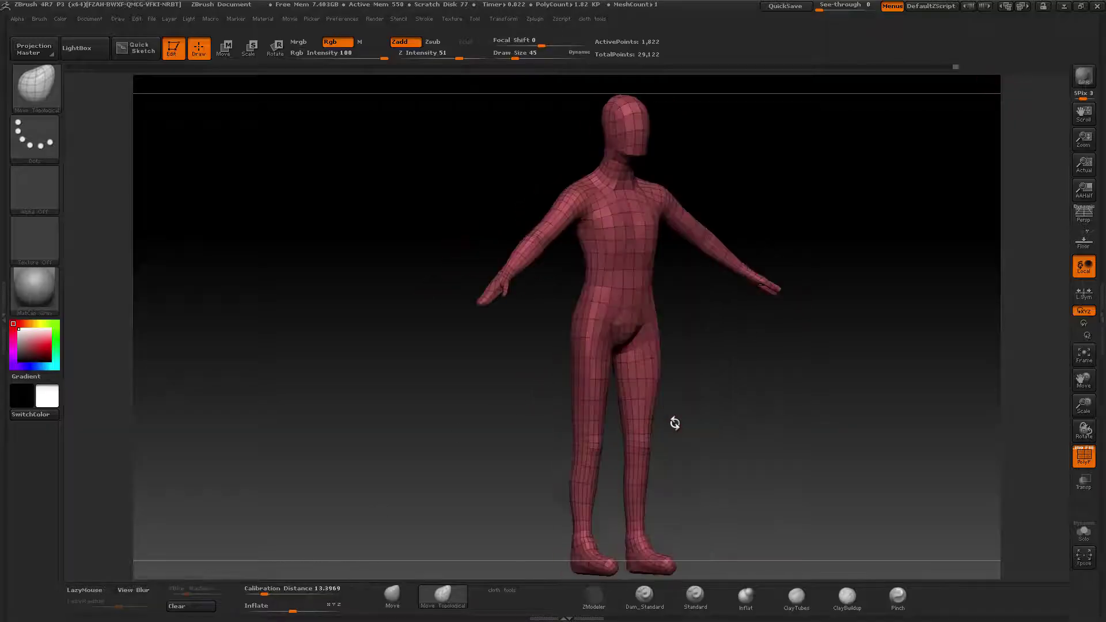
alt+drag(714, 416, 703, 409)
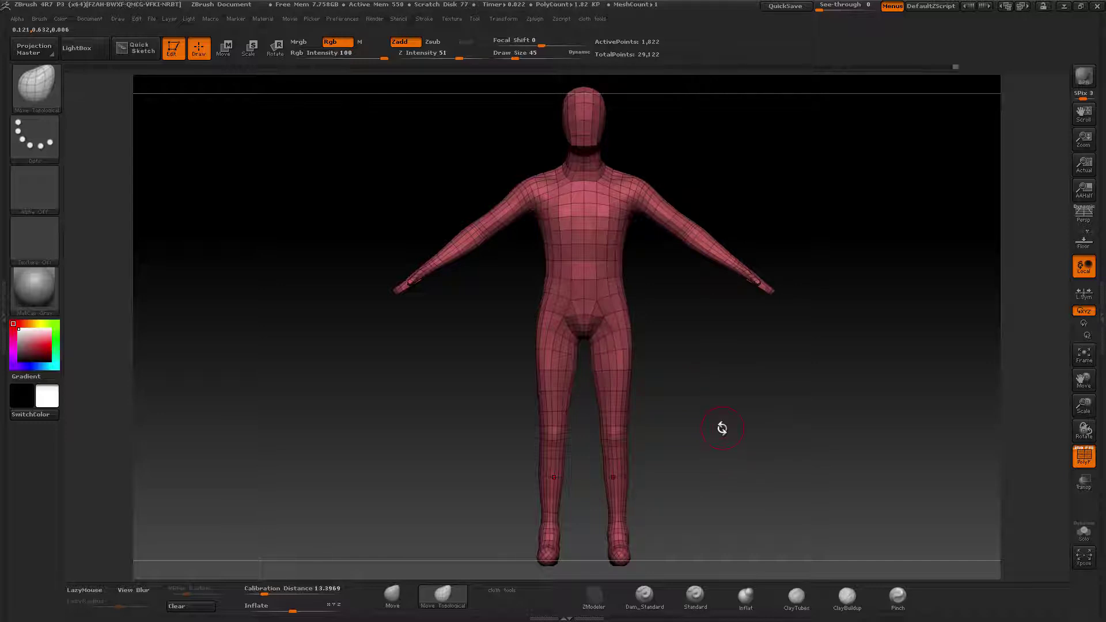
click(1101, 313)
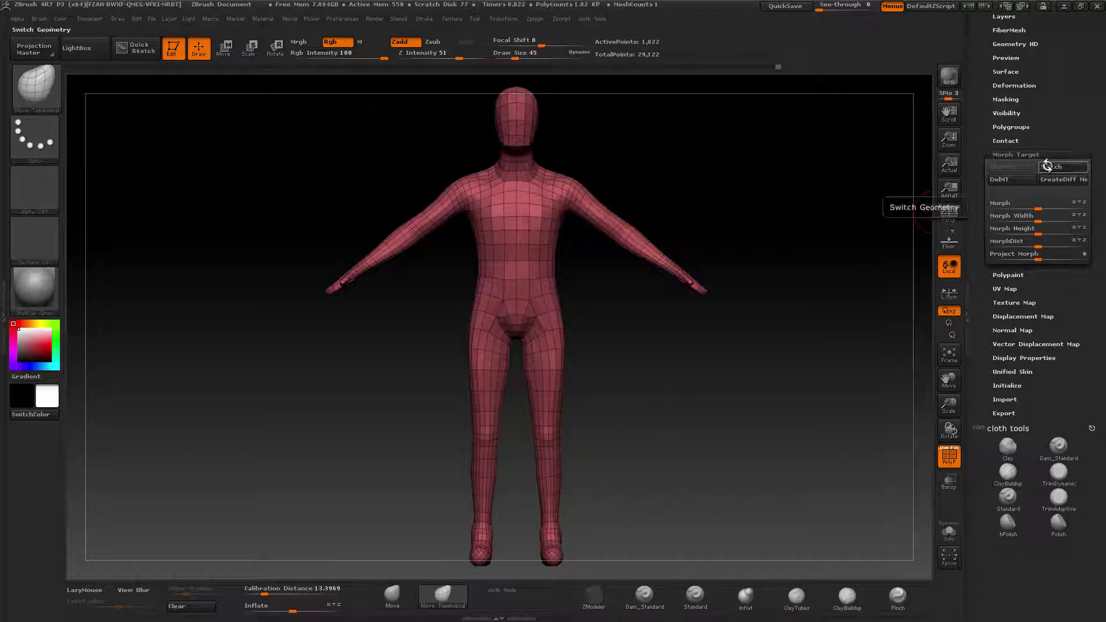
click(1012, 180)
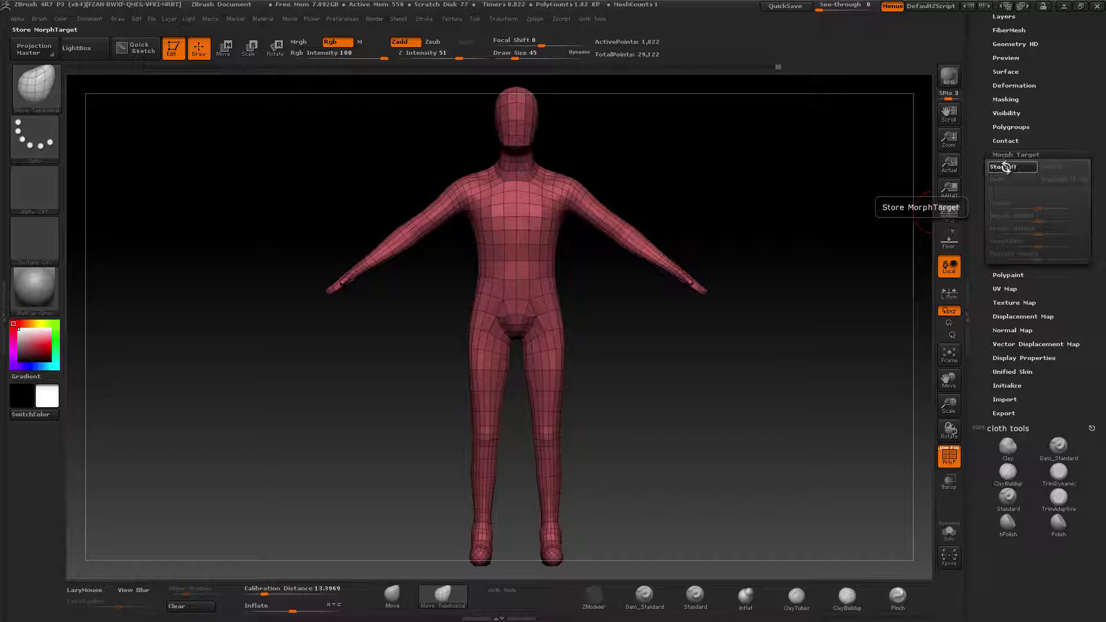
click(1012, 154)
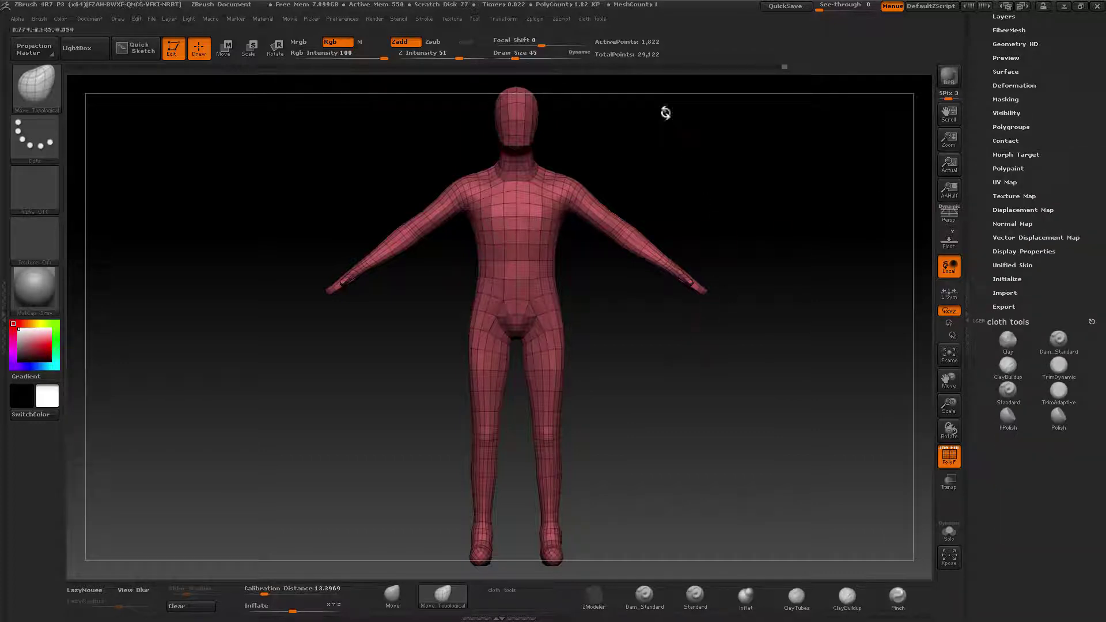
Start a mesh import and look through the 05 MD, 04 c4d animation motion and 03 MODO ACS folders in pipeline all apps.
click(473, 18)
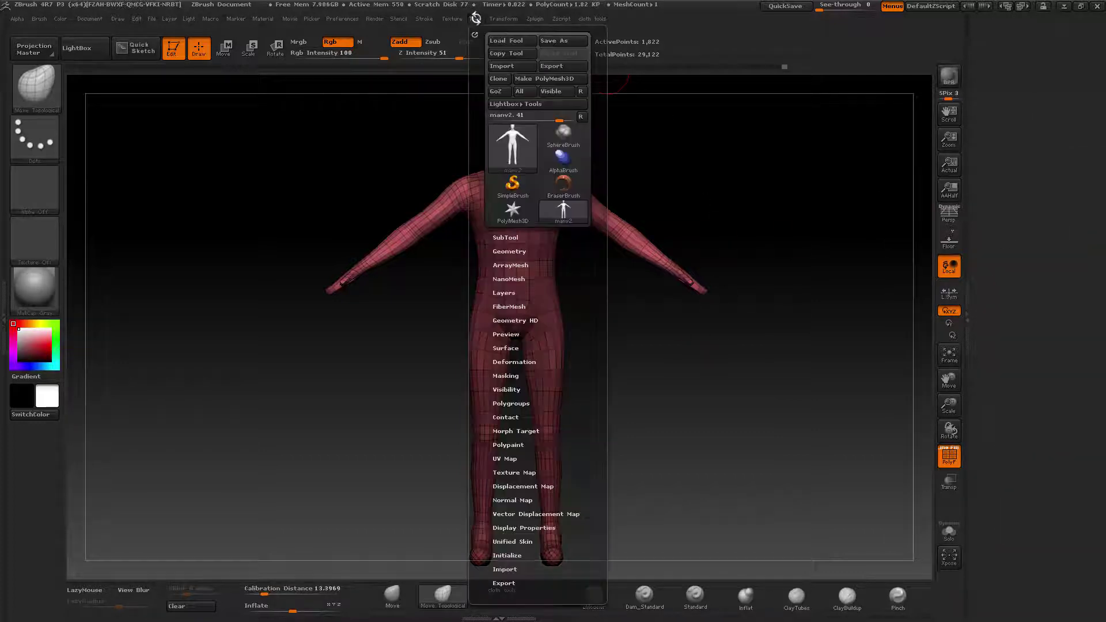
click(499, 66)
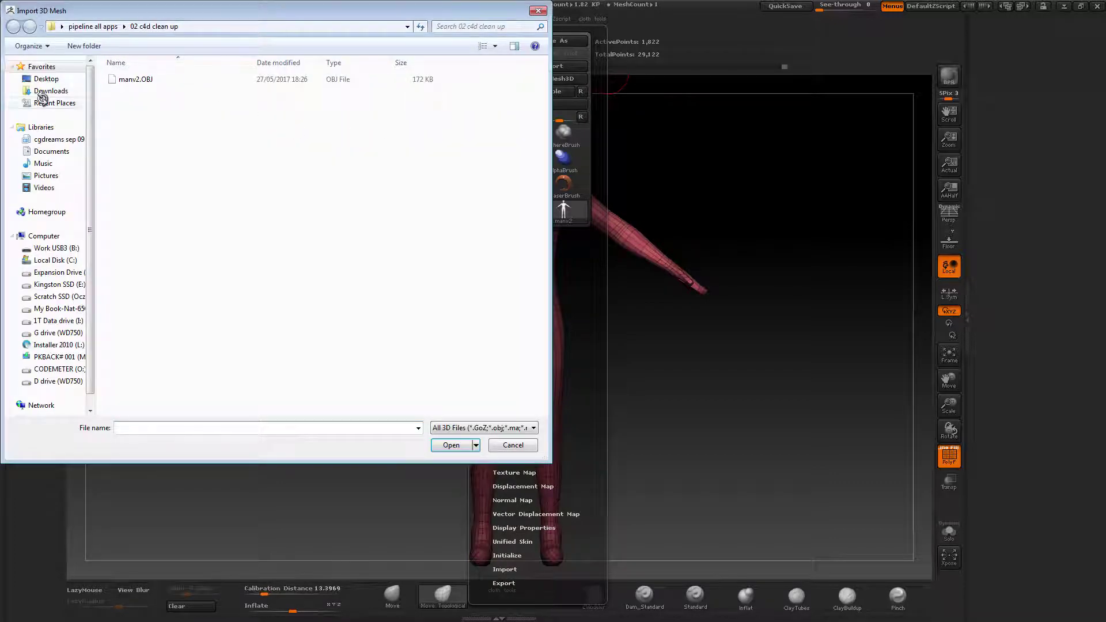
click(43, 81)
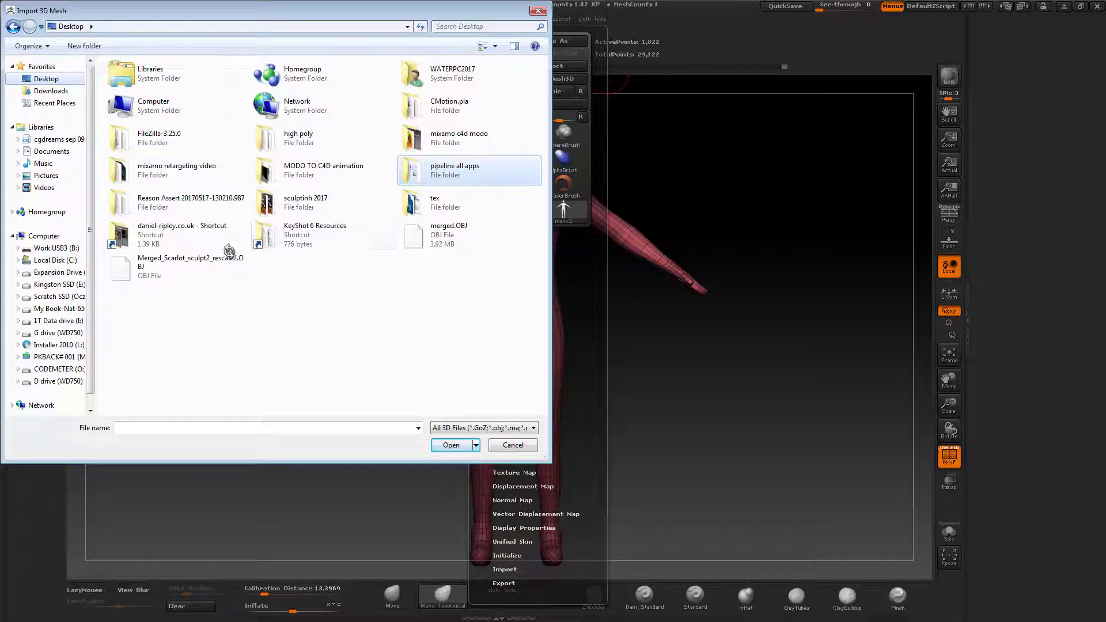
double_click(414, 172)
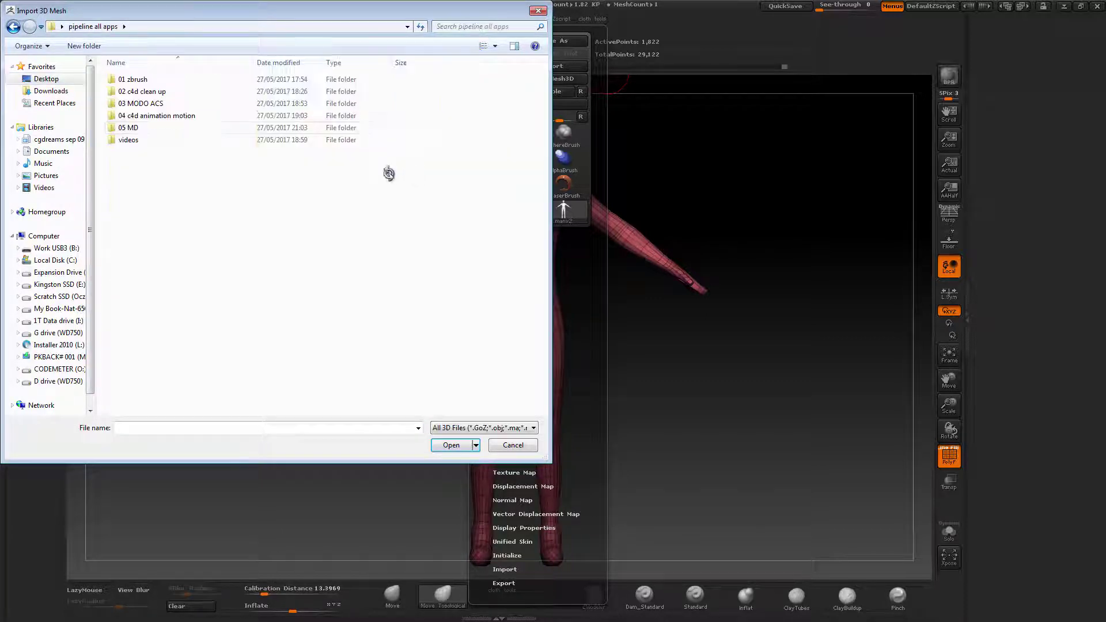
double_click(133, 127)
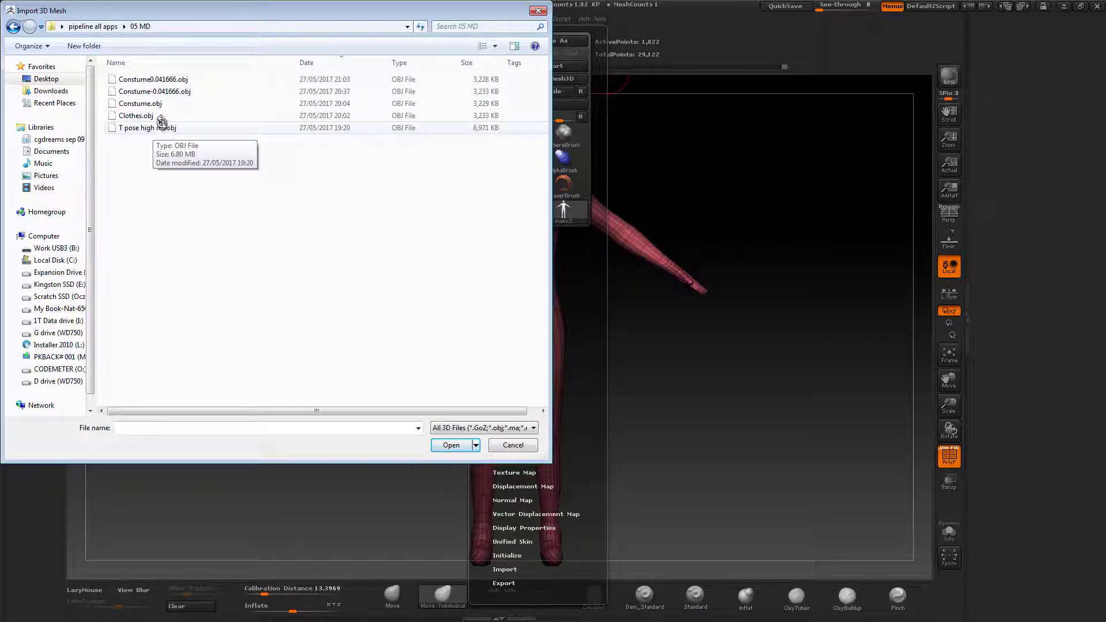
click(12, 28)
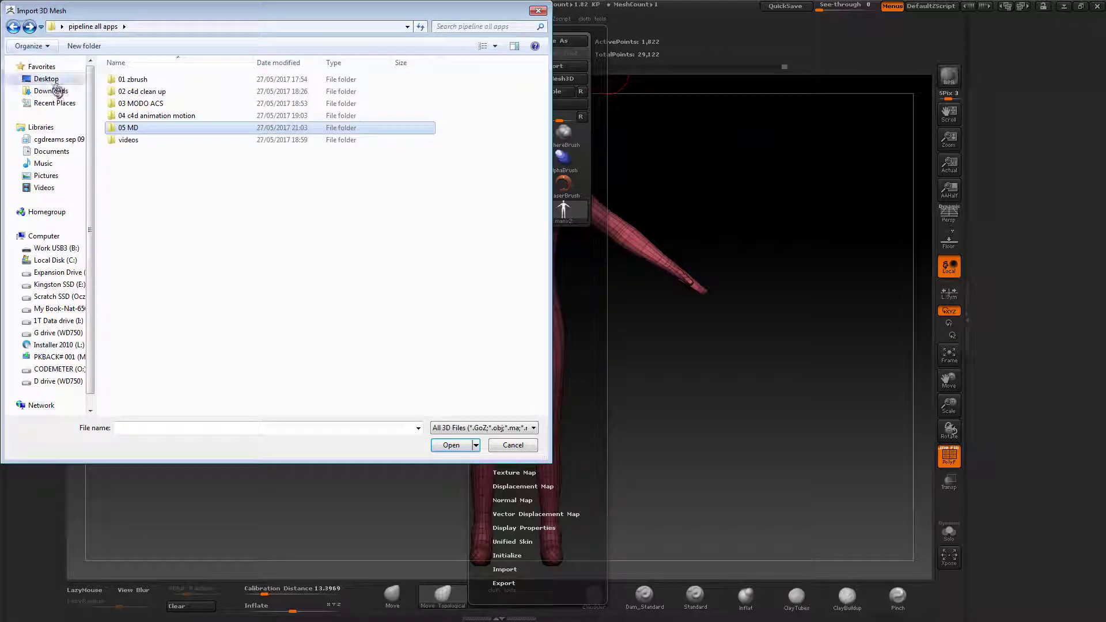
double_click(170, 115)
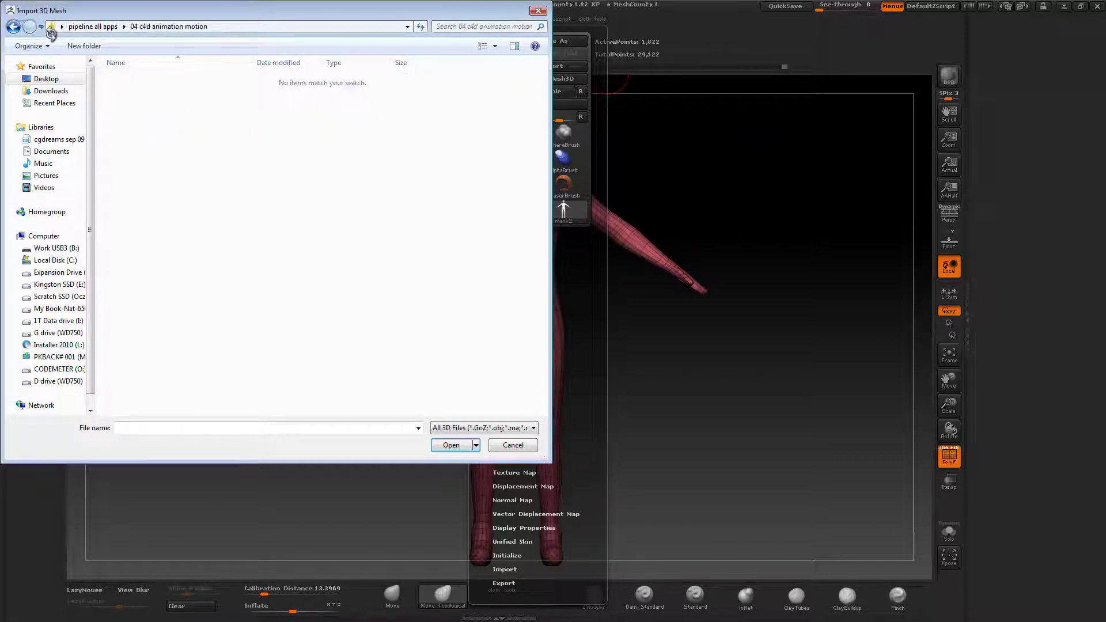
key(BackSpace)
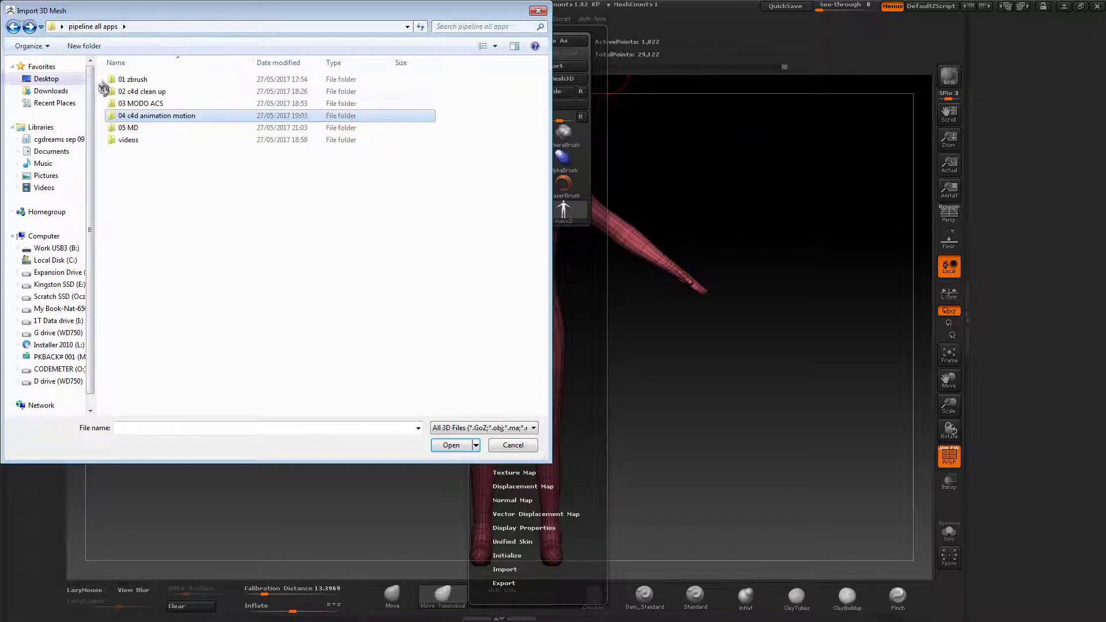
double_click(156, 103)
double_click(149, 81)
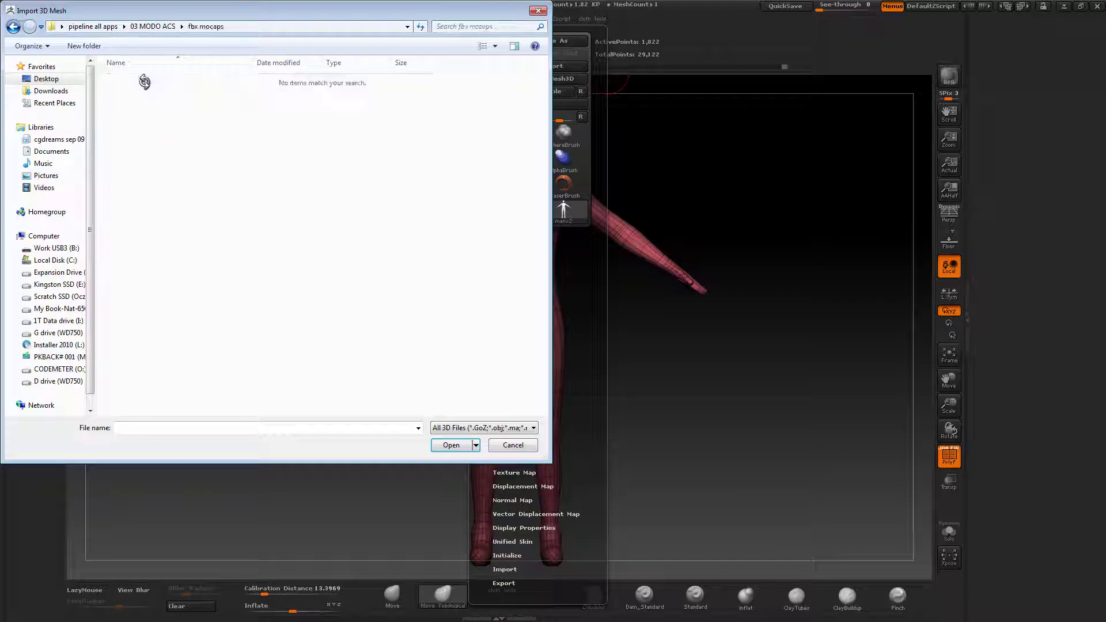
key(BackSpace)
key(BackSpace)
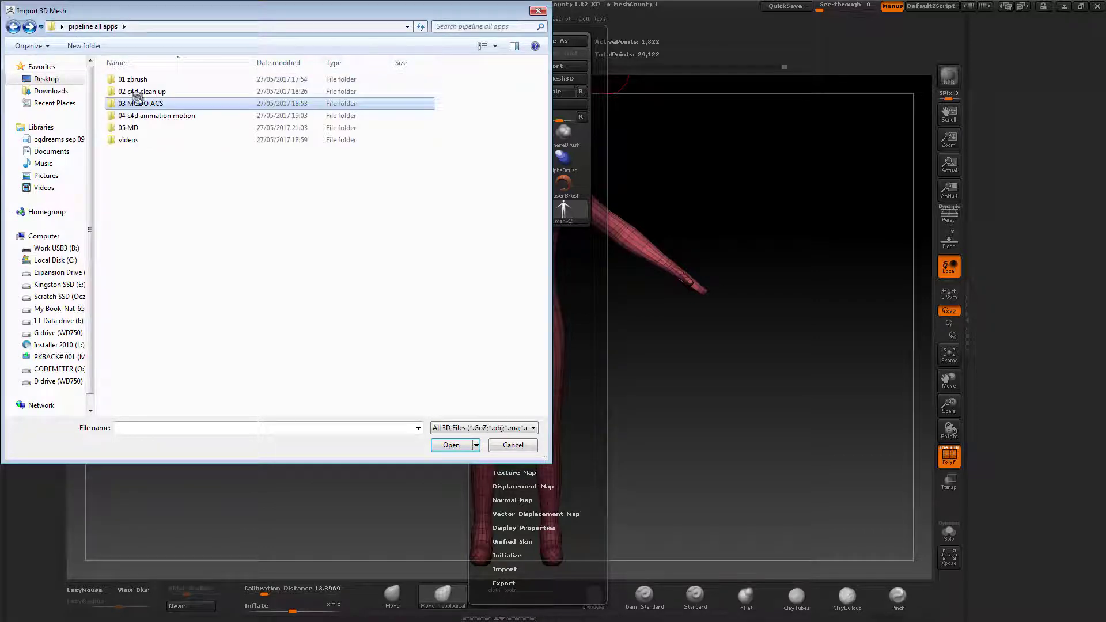
Import manv2.OBJ from the 02 c4d clean up folder into the man's lowest subdivision level.
double_click(147, 91)
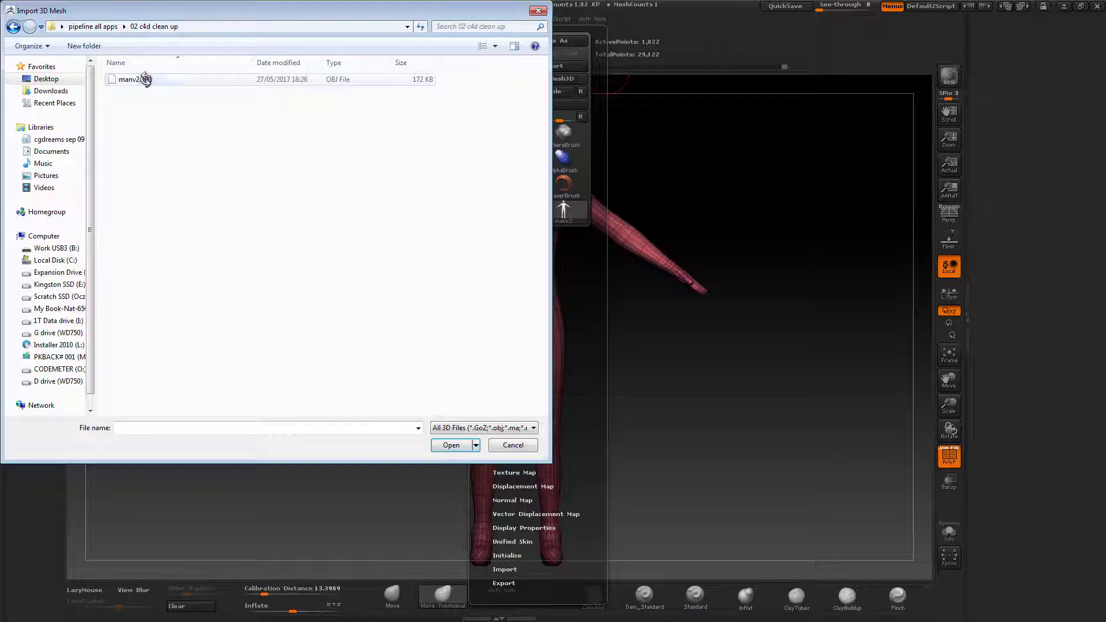
double_click(146, 80)
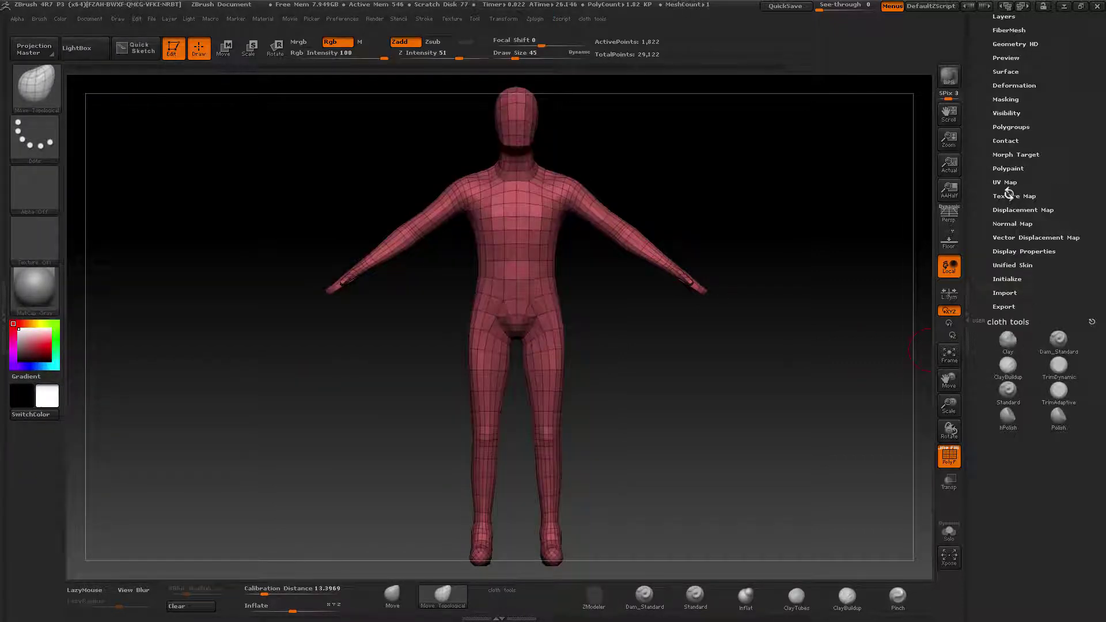
Store a morph target for the man's base mesh and raise the model to its highest subdivision level.
click(1019, 153)
click(1005, 166)
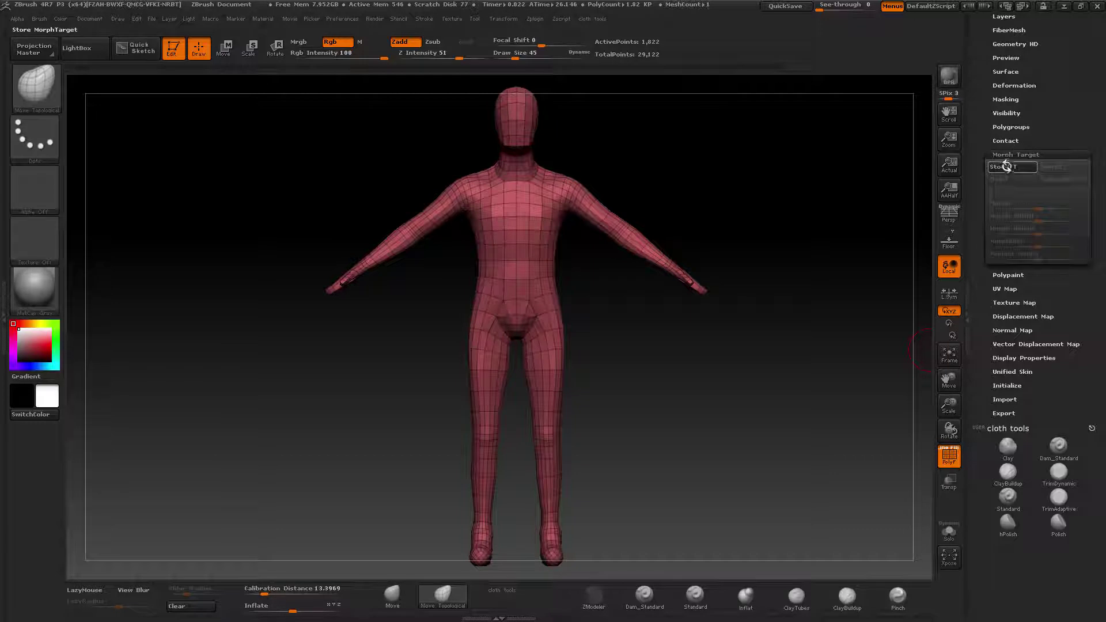
click(1011, 155)
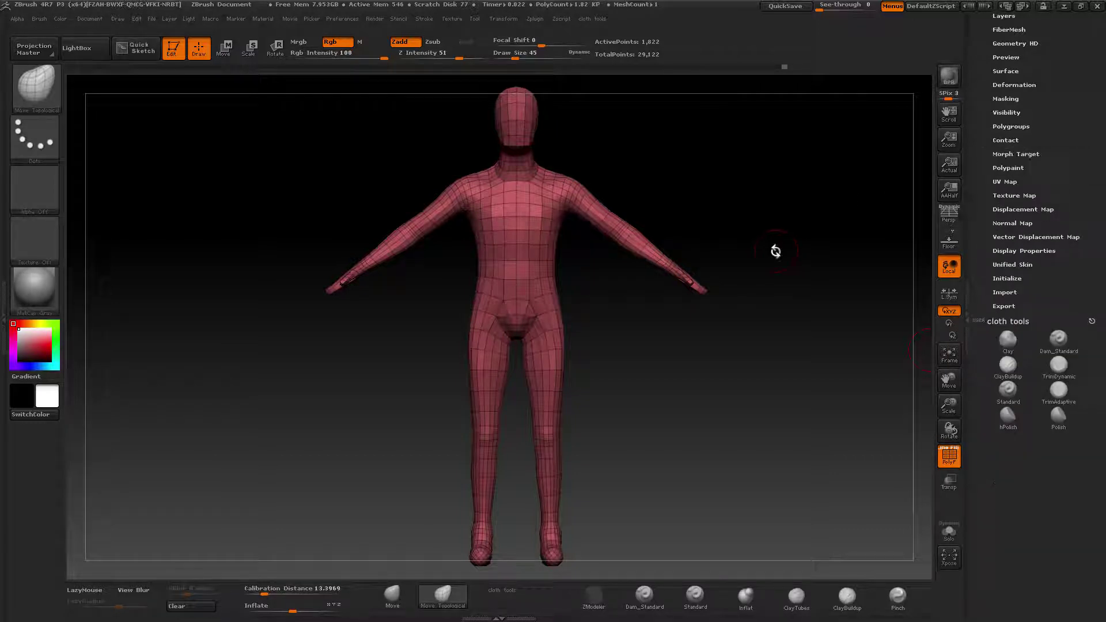
key(d)
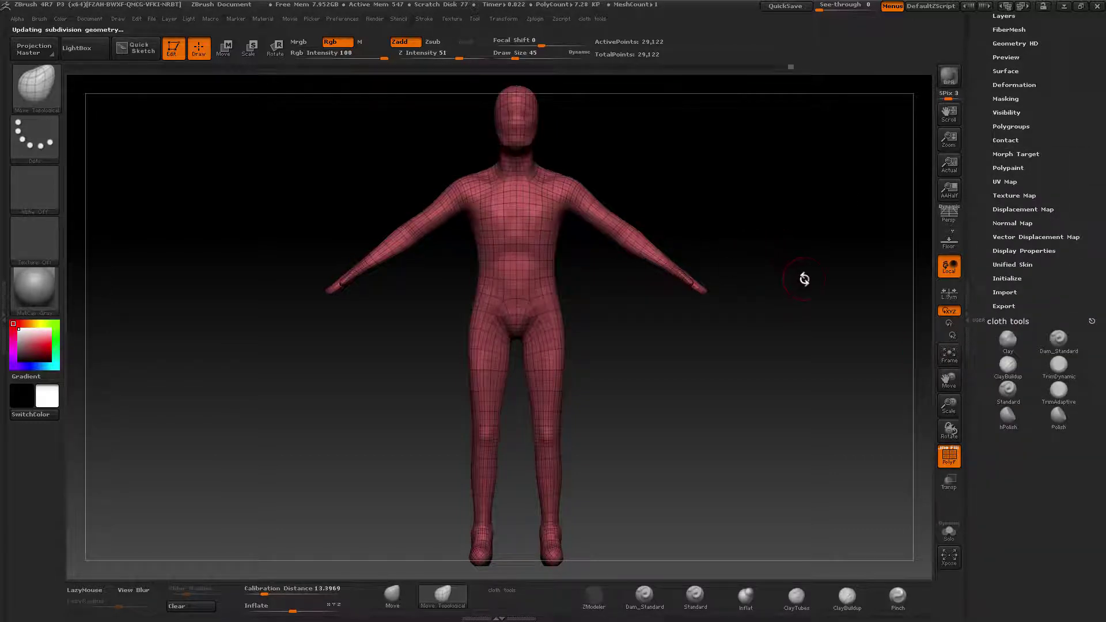